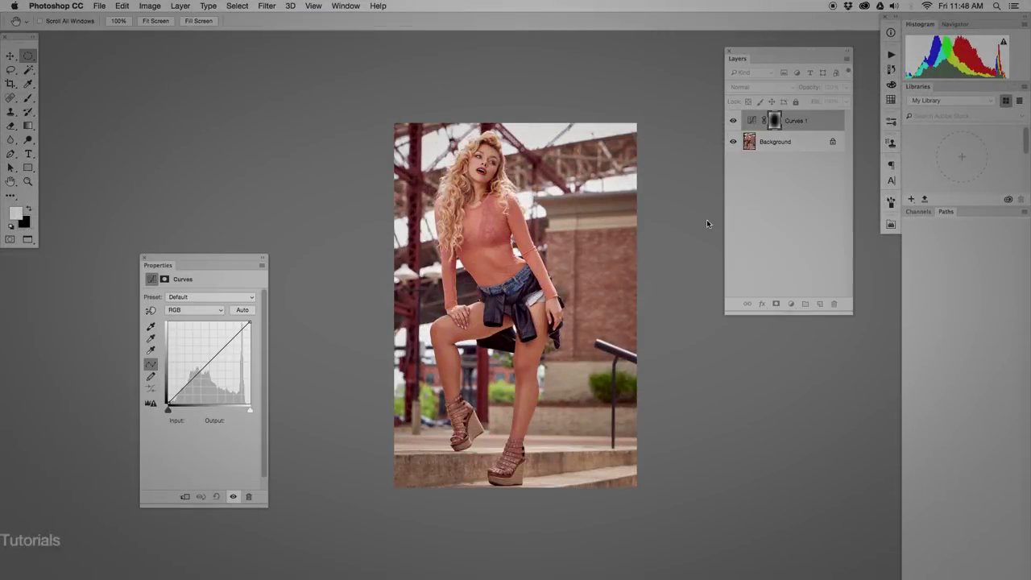
Raise the black point of the masked Curves layer to fade the photo's edges
{"action": "key", "text": "ctrl+0"}
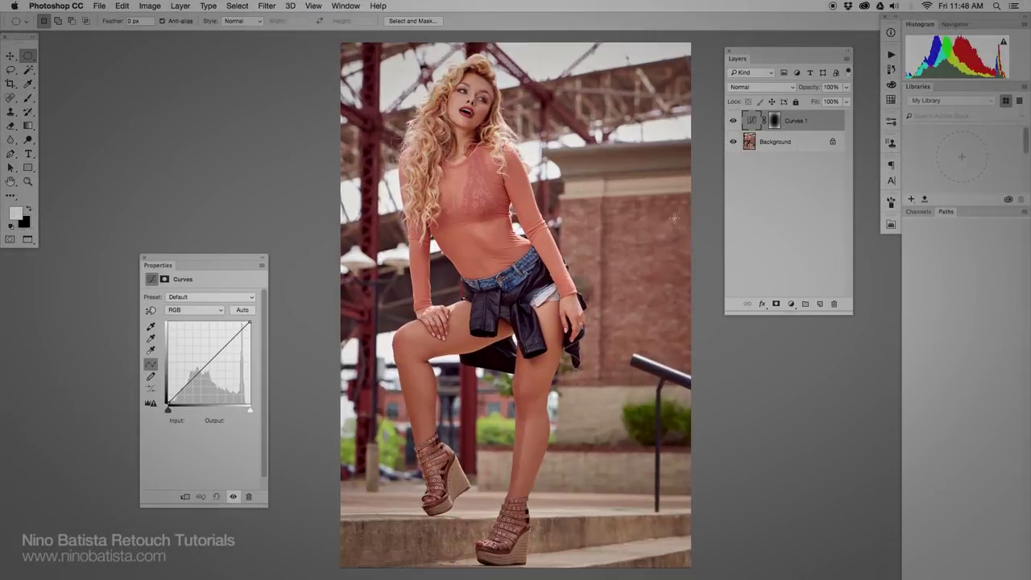
{"action": "left_click_drag", "start_coordinate": [168, 404], "coordinate": [168, 341]}
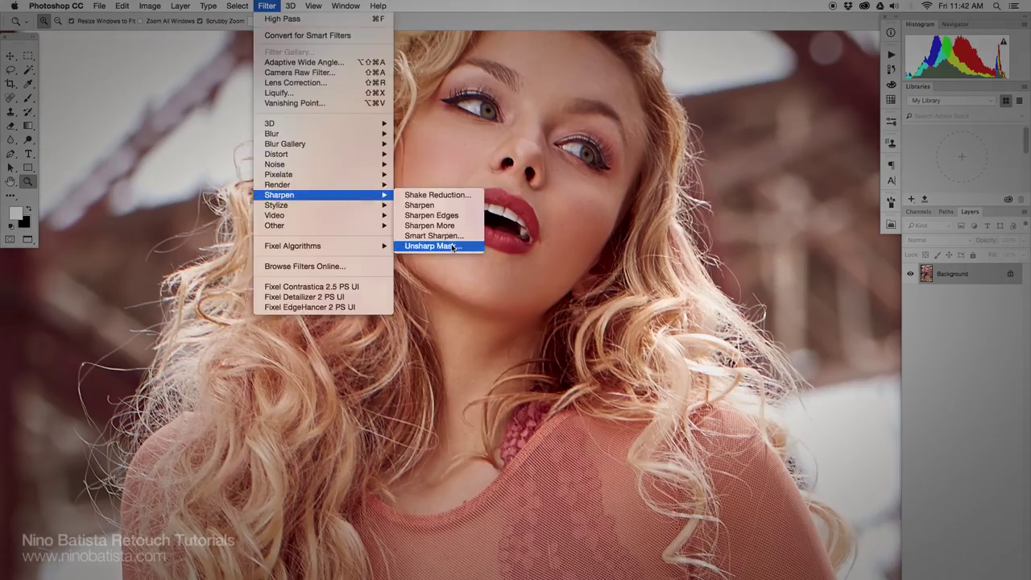
{"action": "left_click", "coordinate": [460, 182]}
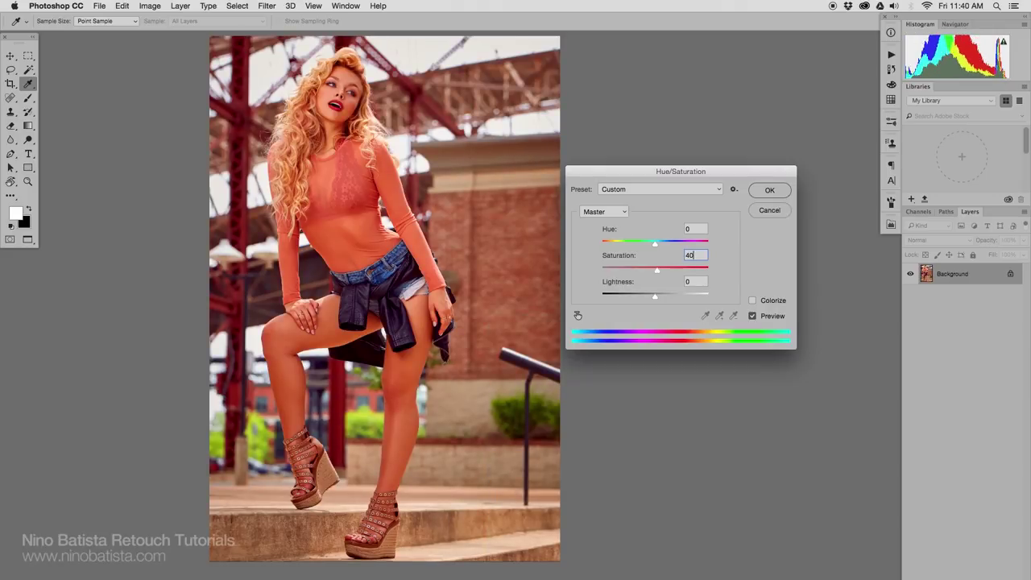
Set the master Saturation to 50 in Hue/Saturation and apply the adjustment to the photo
{"action": "type", "text": "50"}
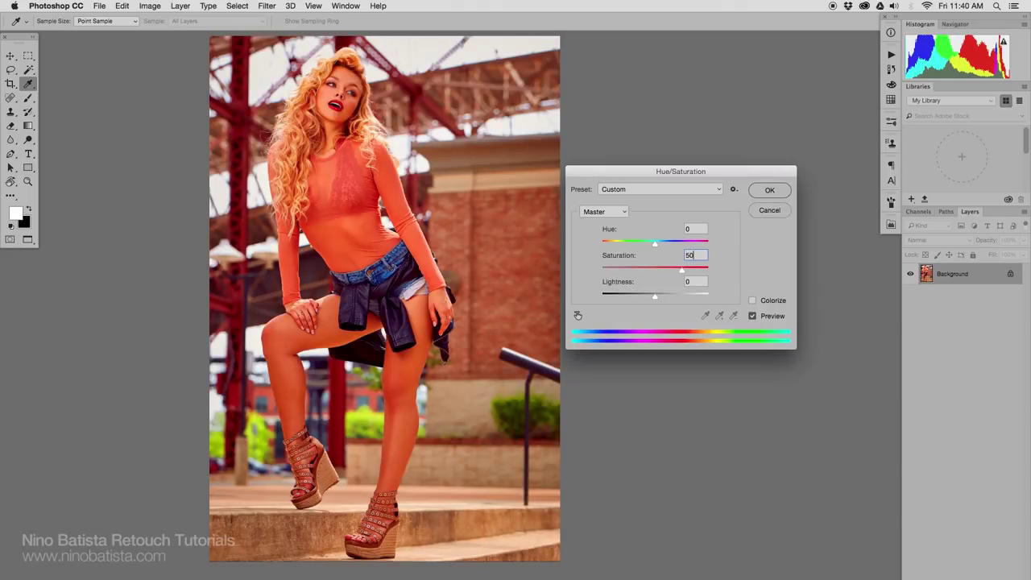
{"action": "key", "text": "Return"}
{"action": "key", "text": "v"}
{"action": "key", "text": "super+0"}
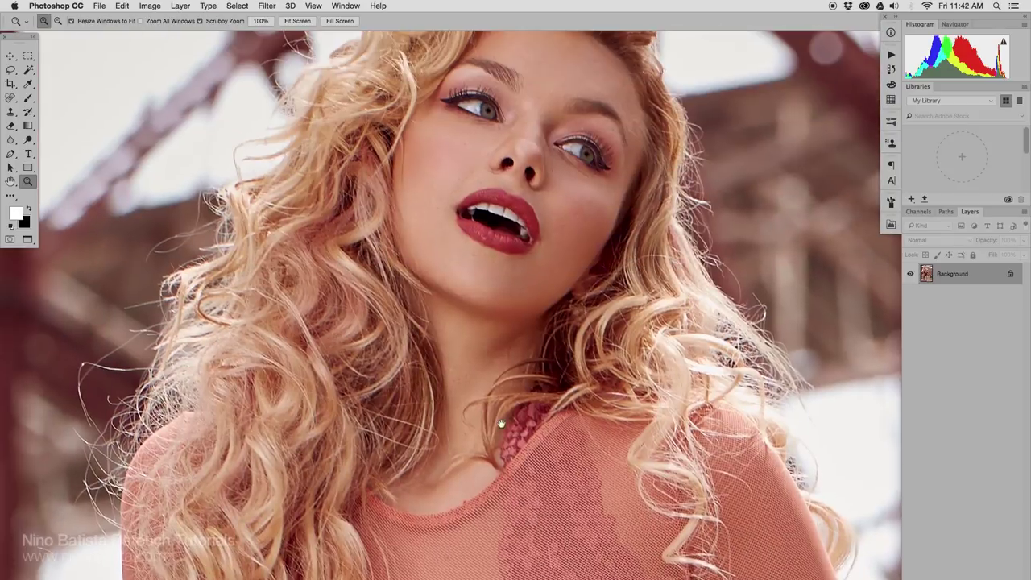
Try Unsharp Mask on the photo with amount 125%, radius 7 pixels and threshold 0, and undo it
{"action": "left_click", "coordinate": [267, 6]}
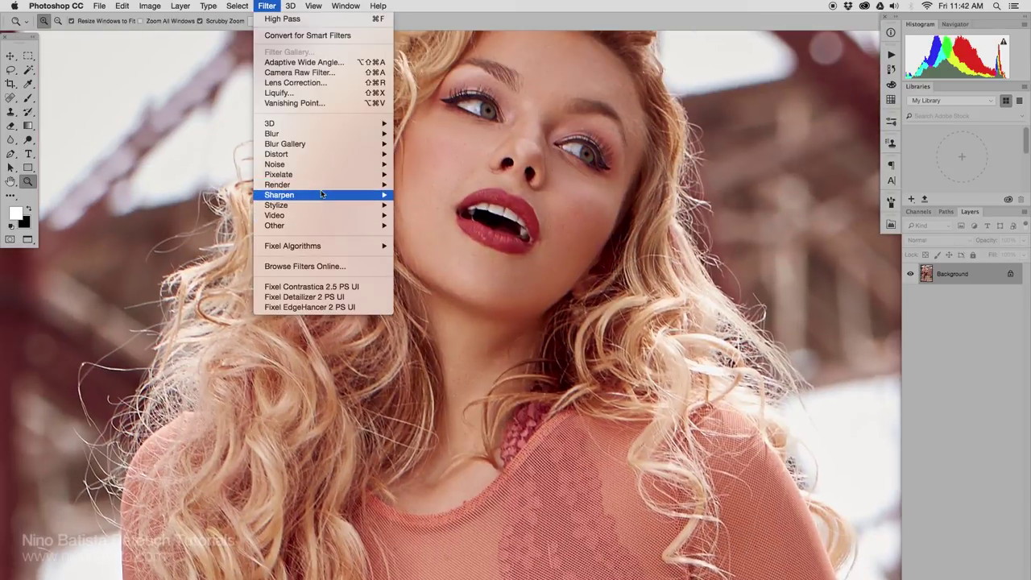
{"action": "mouse_move", "coordinate": [321, 194]}
{"action": "left_click", "coordinate": [453, 247]}
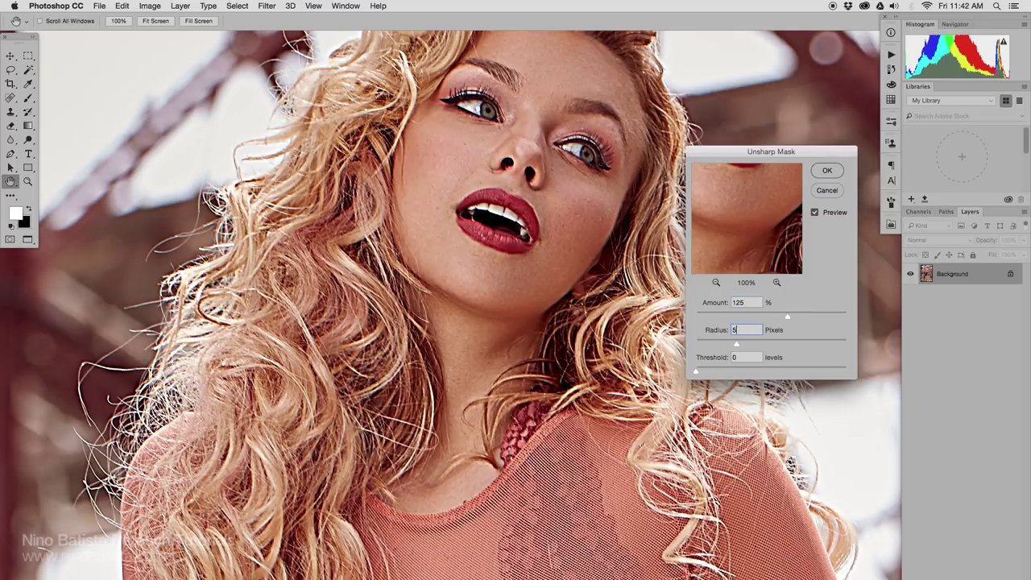
{"action": "type", "text": "15"}
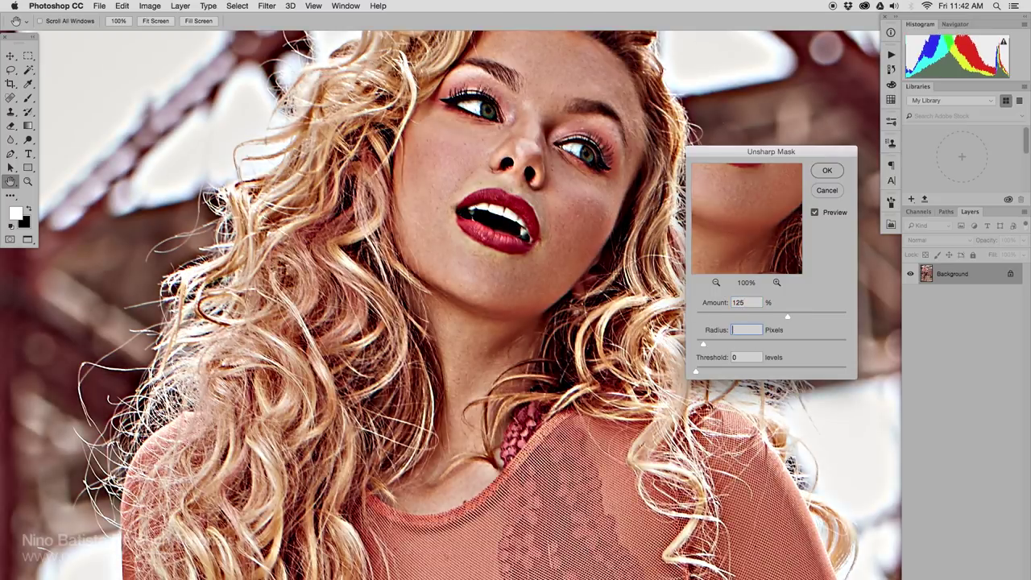
{"action": "key", "text": "BackSpace"}
{"action": "key", "text": "BackSpace"}
{"action": "type", "text": "7"}
{"action": "key", "text": "Tab"}
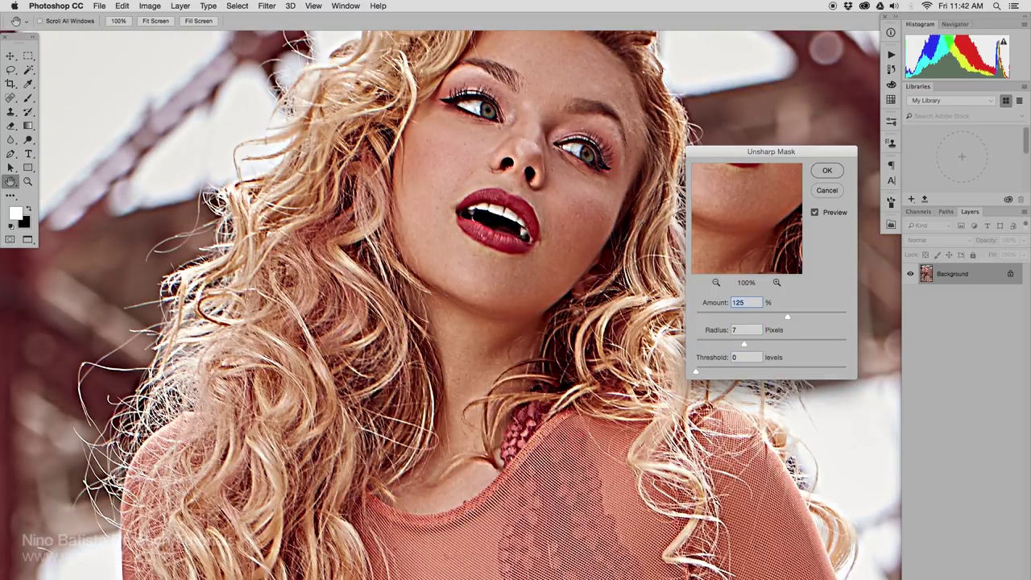
{"action": "key", "text": "Return"}
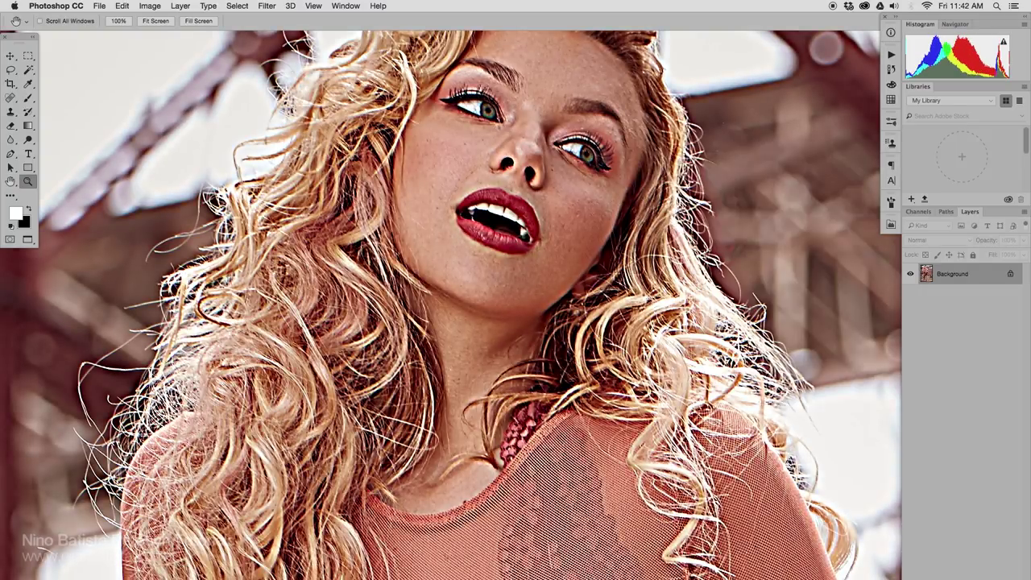
{"action": "key", "text": "super+0"}
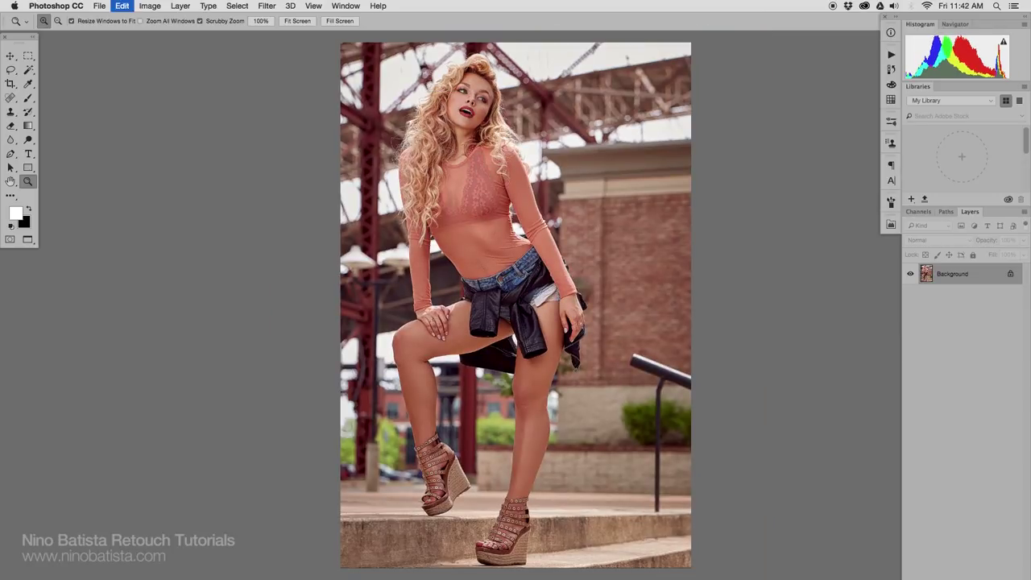
{"action": "key", "text": "super+z"}
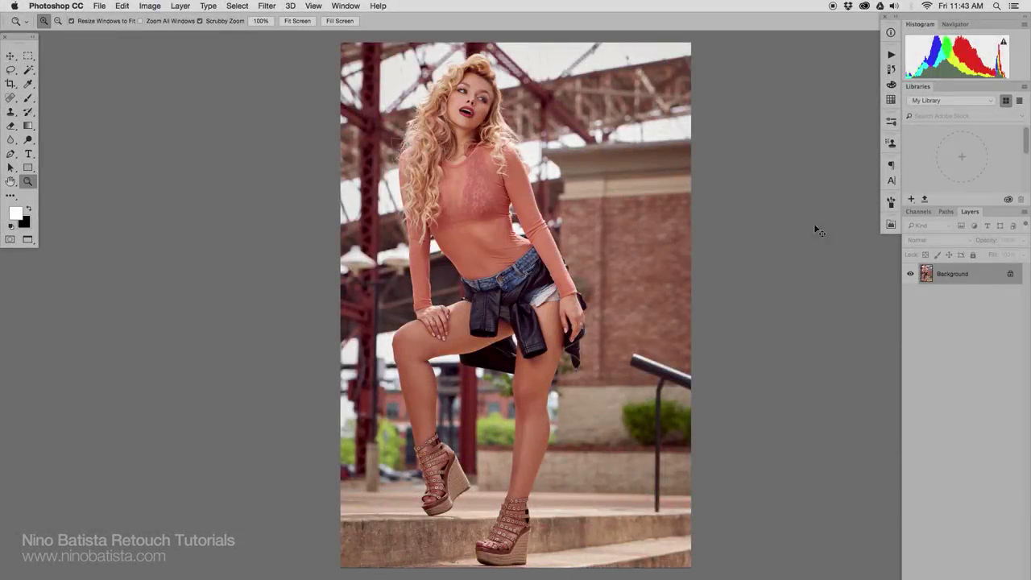
Apply the High Pass filter with a radius of 10 pixels to the duplicated photo layer
{"action": "left_click", "coordinate": [267, 6]}
{"action": "mouse_move", "coordinate": [321, 225]}
{"action": "left_click", "coordinate": [416, 236]}
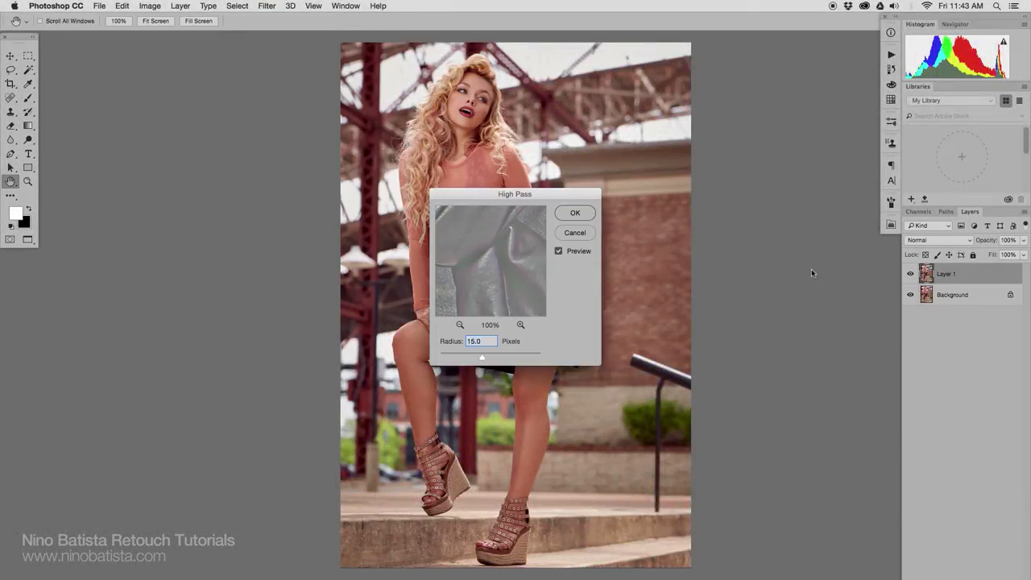
{"action": "type", "text": "10"}
{"action": "key", "text": "Return"}
Set the High Pass layer's blending mode to Linear Light and magnify the model's face
{"action": "left_click", "coordinate": [939, 240]}
{"action": "left_click", "coordinate": [926, 384]}
{"action": "double_click", "coordinate": [28, 182]}
{"action": "scroll", "coordinate": [451, 307], "scroll_direction": "up", "scroll_amount": 15}
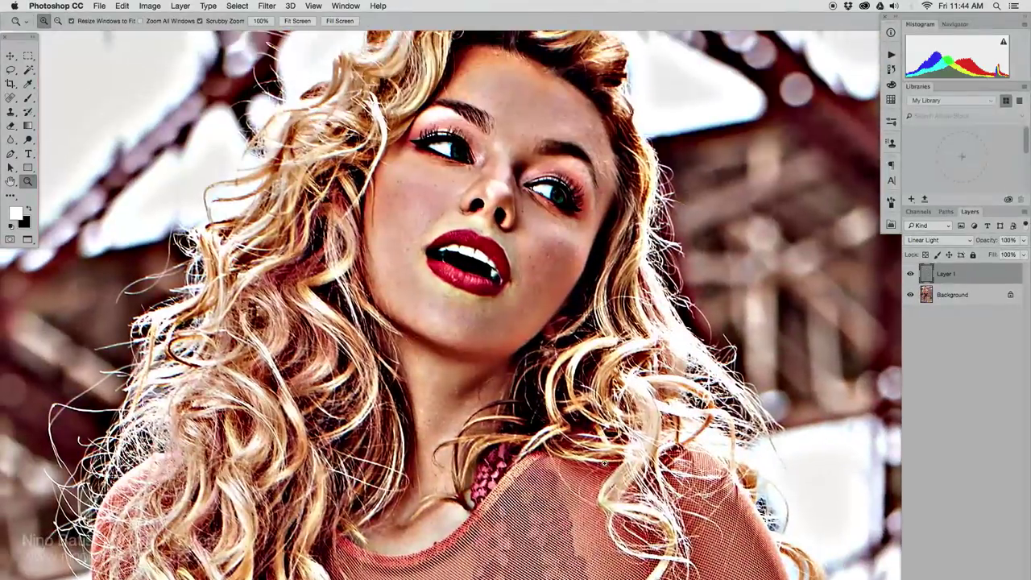
Compare the photo with and without the High Pass layer and delete that layer
{"action": "left_click", "coordinate": [910, 274]}
{"action": "left_click", "coordinate": [910, 274]}
{"action": "left_click", "coordinate": [910, 274]}
{"action": "key", "text": "BackSpace"}
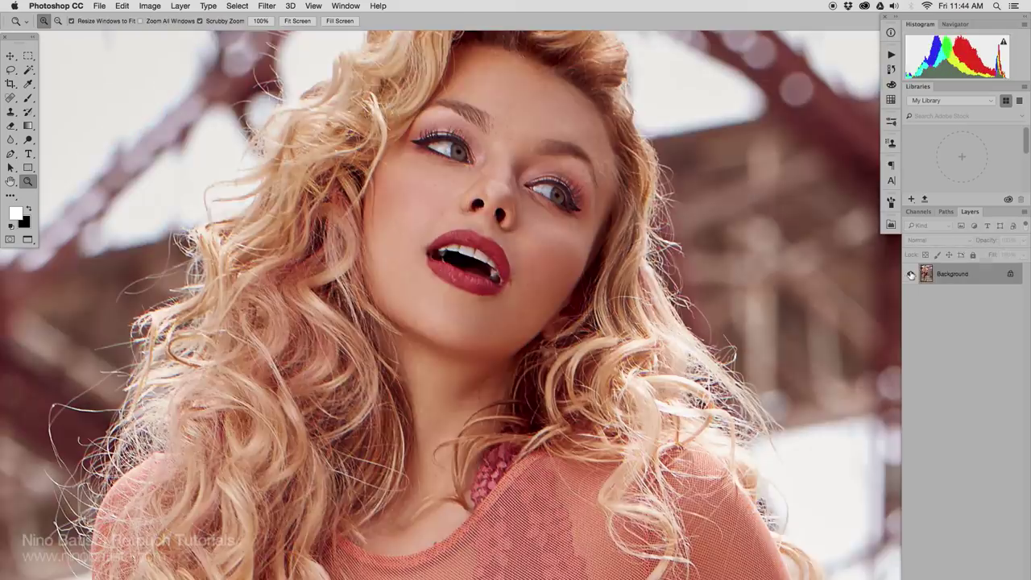
Add a Curves adjustment layer above the Background and pull its curve down to darken the photo
{"action": "key", "text": "super+0"}
{"action": "left_click_drag", "start_coordinate": [959, 216], "coordinate": [727, 63]}
{"action": "left_click", "coordinate": [793, 557]}
{"action": "left_click", "coordinate": [819, 429]}
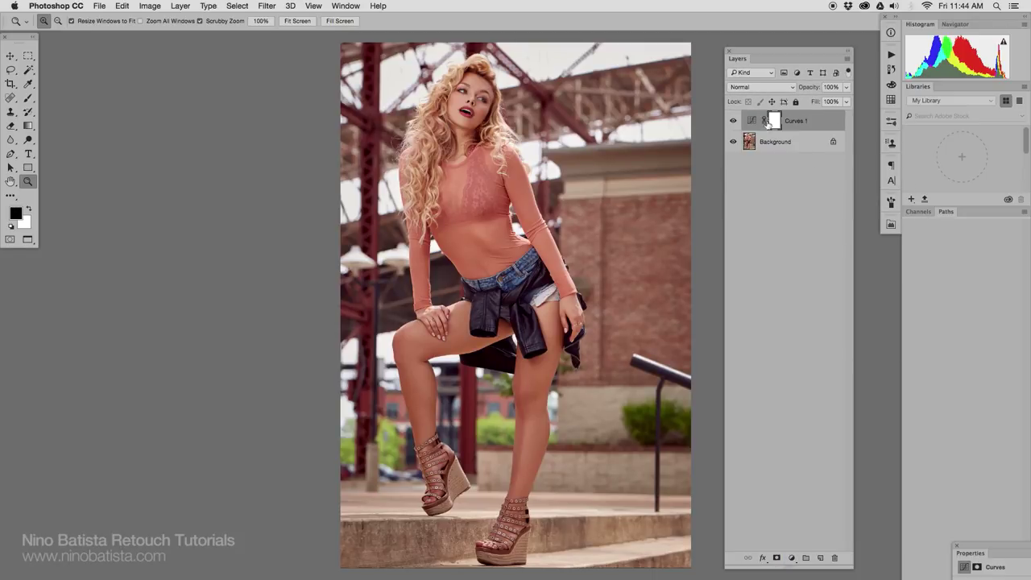
{"action": "left_click_drag", "start_coordinate": [996, 549], "coordinate": [830, 294]}
{"action": "left_click_drag", "start_coordinate": [885, 421], "coordinate": [897, 435]}
Fill the Curves layer's mask with black and paint white over the background around the model
{"action": "left_click", "coordinate": [775, 123]}
{"action": "key", "text": "alt+BackSpace"}
{"action": "key", "text": "b"}
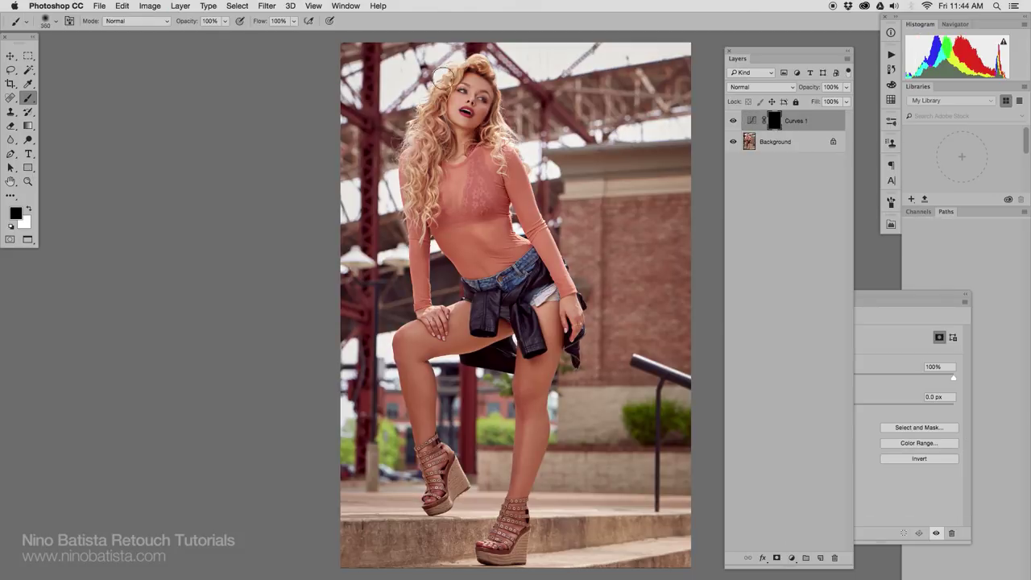
{"action": "key", "text": "x"}
{"action": "mouse_move", "coordinate": [387, 61]}
{"action": "left_mouse_down"}
{"action": "mouse_move", "coordinate": [378, 137]}
{"action": "mouse_move", "coordinate": [347, 114]}
{"action": "mouse_move", "coordinate": [357, 538]}
{"action": "left_mouse_up"}
{"action": "mouse_move", "coordinate": [552, 113]}
{"action": "left_mouse_down"}
{"action": "mouse_move", "coordinate": [592, 139]}
{"action": "mouse_move", "coordinate": [595, 218]}
{"action": "mouse_move", "coordinate": [596, 50]}
{"action": "mouse_move", "coordinate": [689, 310]}
{"action": "mouse_move", "coordinate": [645, 275]}
{"action": "mouse_move", "coordinate": [593, 507]}
{"action": "left_mouse_up"}
{"action": "left_click_drag", "start_coordinate": [589, 576], "coordinate": [577, 526]}
{"action": "mouse_move", "coordinate": [373, 521]}
{"action": "left_mouse_down"}
{"action": "mouse_move", "coordinate": [456, 407]}
{"action": "mouse_move", "coordinate": [619, 476]}
{"action": "left_mouse_up"}
Adjust the darkening curve's point to input 156, output 101, and compare the edges around the model with the layer switched off
{"action": "left_click", "coordinate": [751, 120]}
{"action": "left_click_drag", "start_coordinate": [898, 435], "coordinate": [901, 443]}
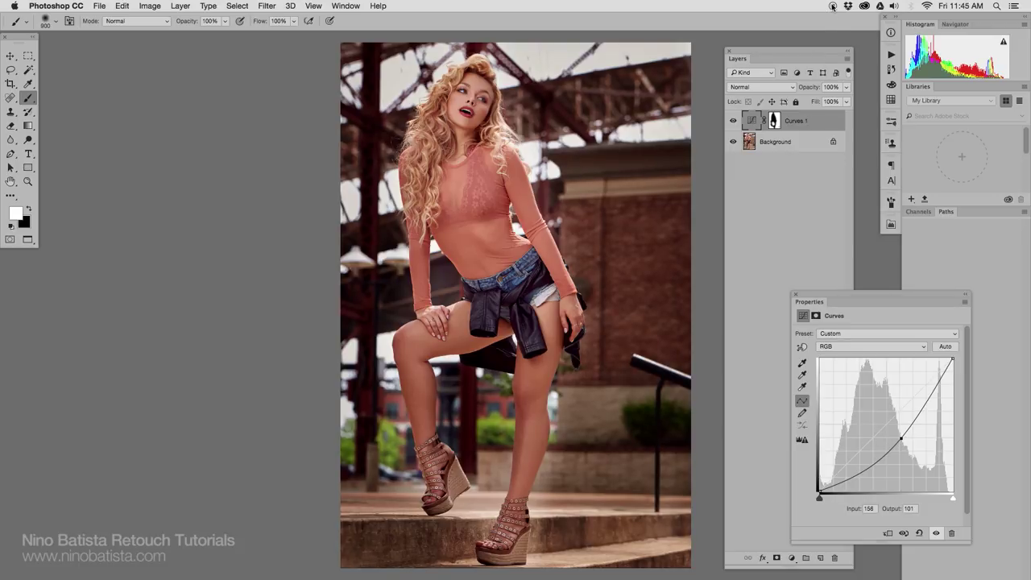
{"action": "key", "text": "super+plus"}
{"action": "key", "text": "super+plus"}
{"action": "key", "text": "super+plus"}
{"action": "left_click_drag", "start_coordinate": [613, 483], "coordinate": [621, 134]}
{"action": "key", "text": "super+minus"}
{"action": "left_click", "coordinate": [733, 121]}
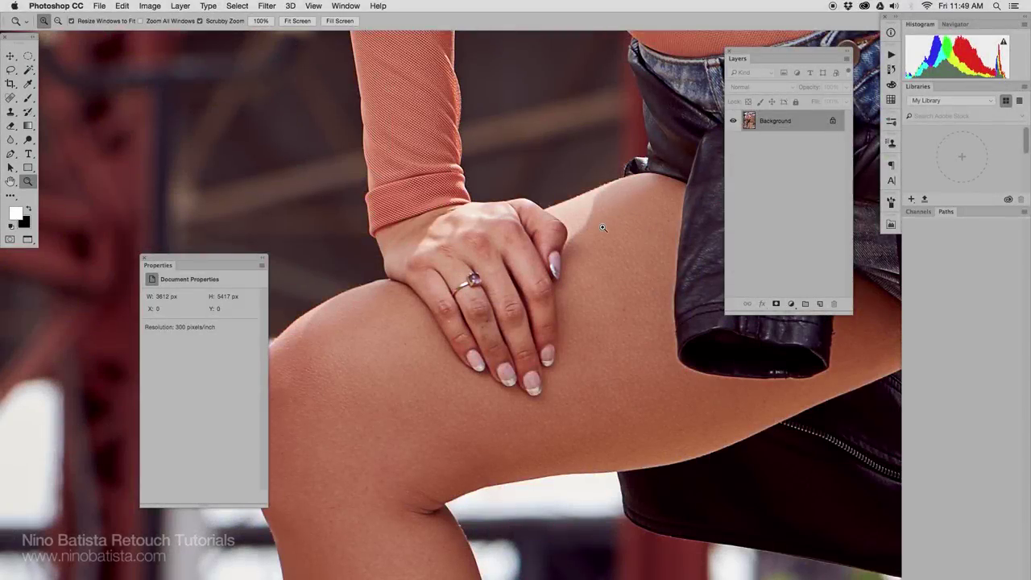
Examine the model's hands, fingernails and hair at close range for retouching details
{"action": "left_click", "coordinate": [517, 300]}
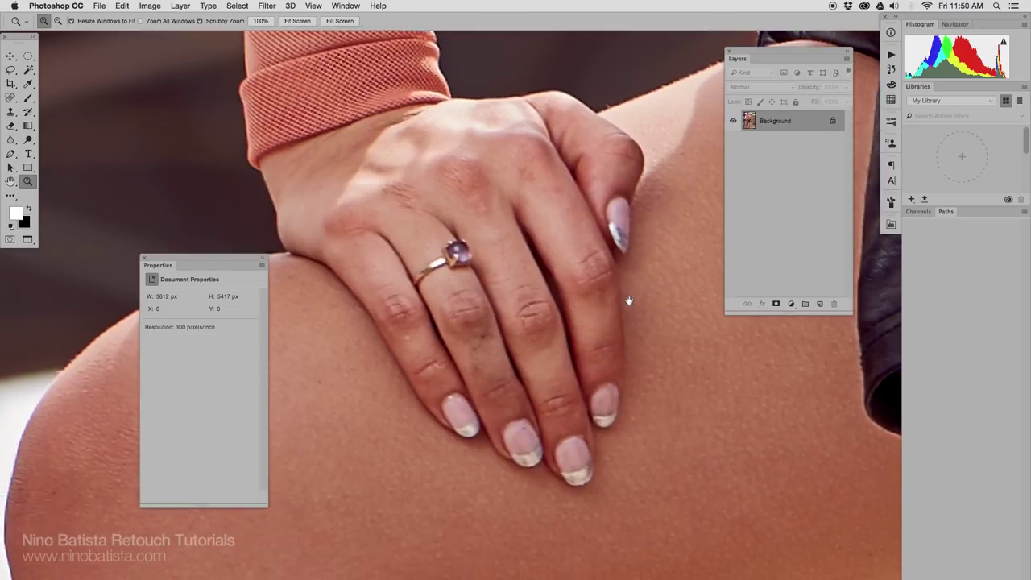
{"action": "key", "text": "super+0"}
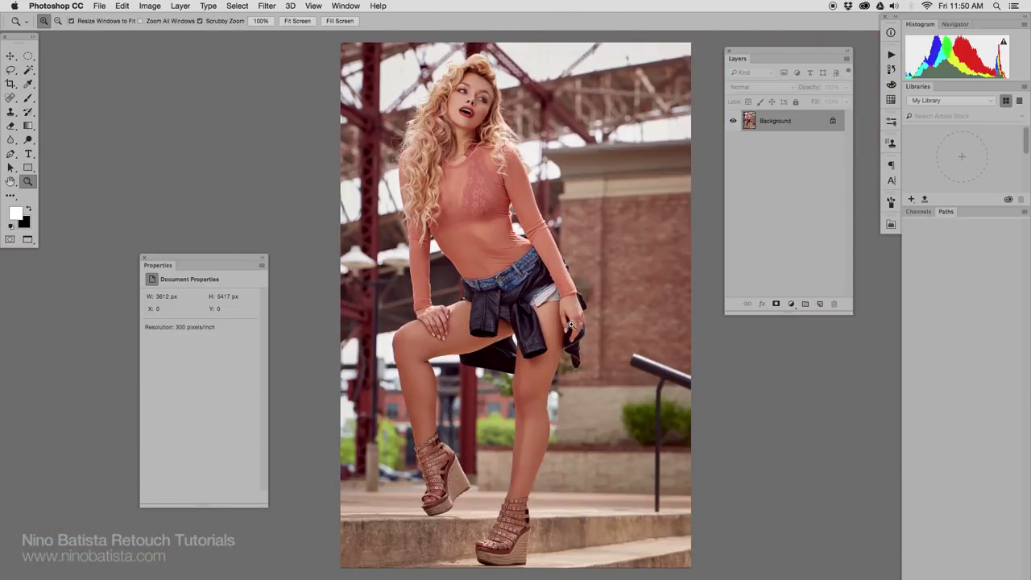
{"action": "left_click_drag", "start_coordinate": [572, 324], "coordinate": [628, 324]}
{"action": "key", "text": "super+0"}
{"action": "left_click_drag", "start_coordinate": [493, 121], "coordinate": [564, 242]}
{"action": "key", "text": "super+0"}
Examine the toes and wedge sandals at close range for unretouched details
{"action": "left_click_drag", "start_coordinate": [516, 540], "coordinate": [601, 99]}
{"action": "key", "text": "super+minus"}
{"action": "key", "text": "super+minus"}
{"action": "key", "text": "super+minus"}
{"action": "left_click_drag", "start_coordinate": [427, 183], "coordinate": [569, 261]}
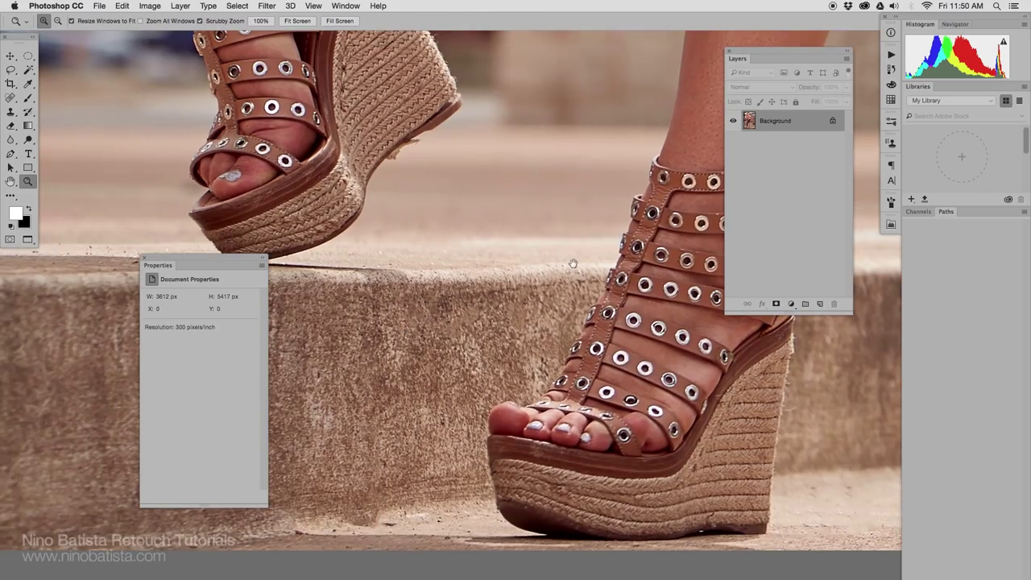
{"action": "key", "text": "super+minus"}
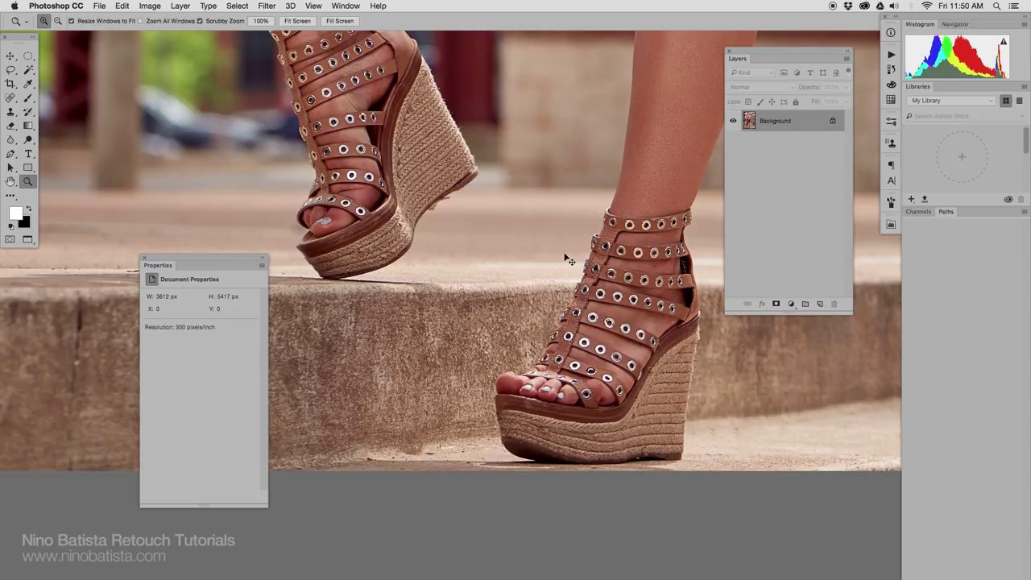
{"action": "key", "text": "super+0"}
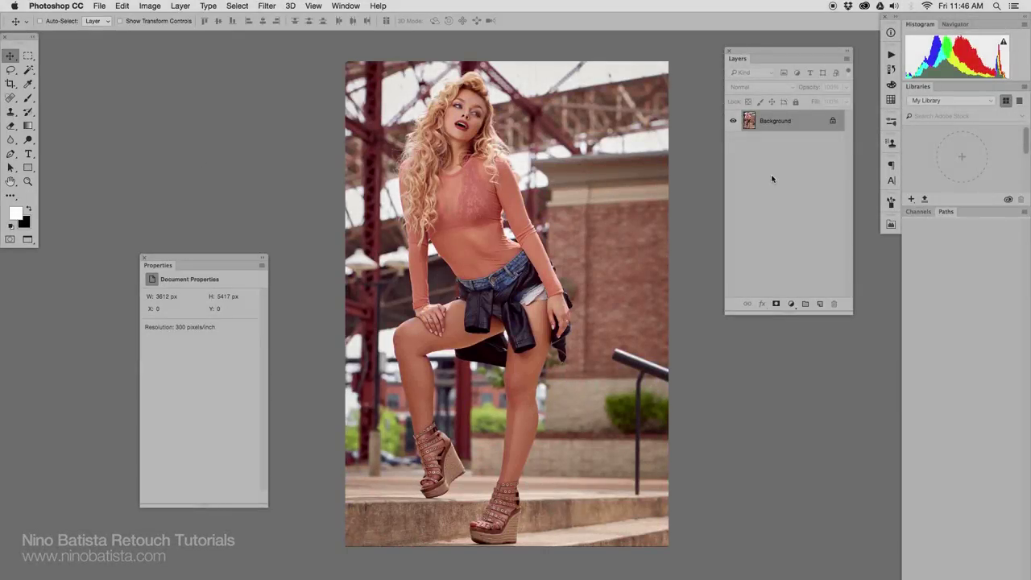
Add a Curves adjustment layer and raise its curve to about input 84, output 157, to brighten the face
{"action": "double_click", "coordinate": [29, 181]}
{"action": "left_click_drag", "start_coordinate": [507, 115], "coordinate": [568, 532]}
{"action": "left_click", "coordinate": [792, 304]}
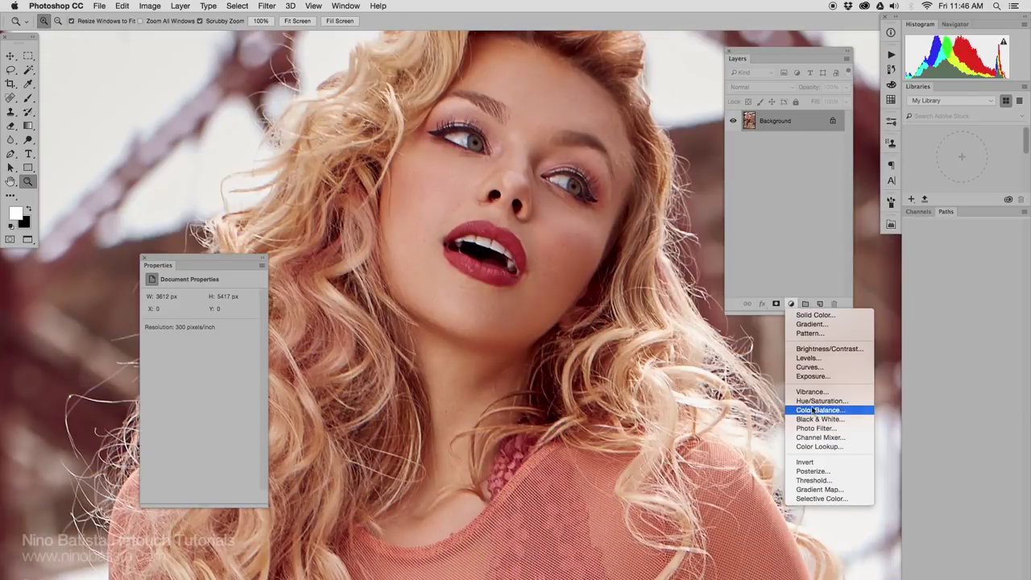
{"action": "left_click", "coordinate": [810, 368]}
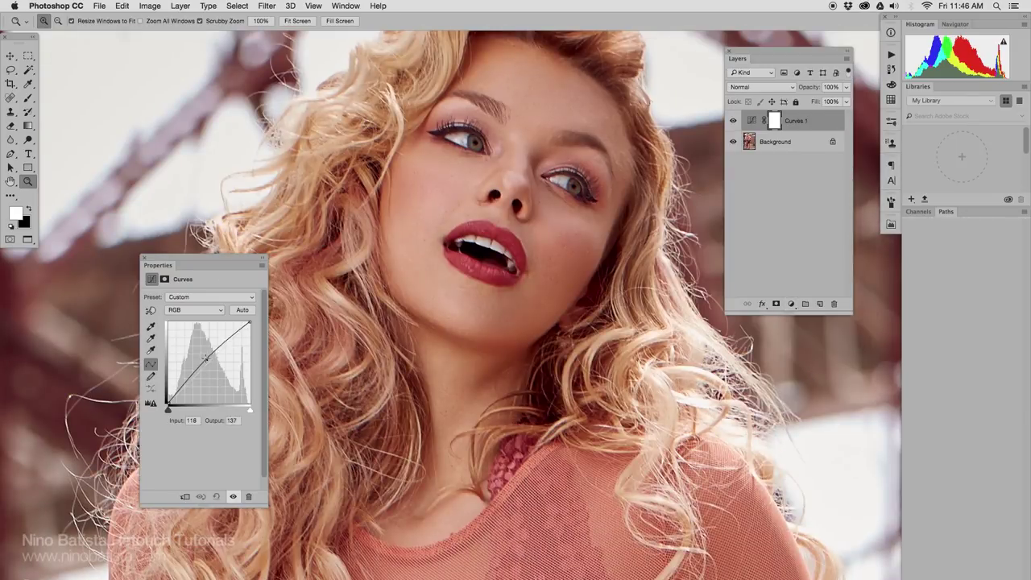
{"action": "left_click_drag", "start_coordinate": [204, 357], "coordinate": [202, 355]}
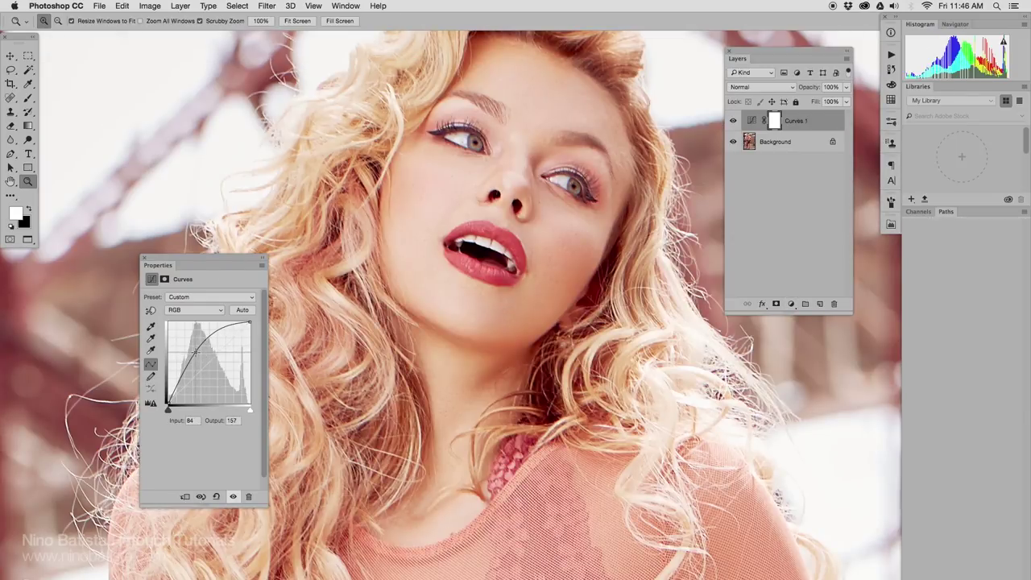
Invert the brightening Curves mask to black and use the Brush to reveal the effect on the whites of the eyes
{"action": "key", "text": "super+i"}
{"action": "key", "text": "b"}
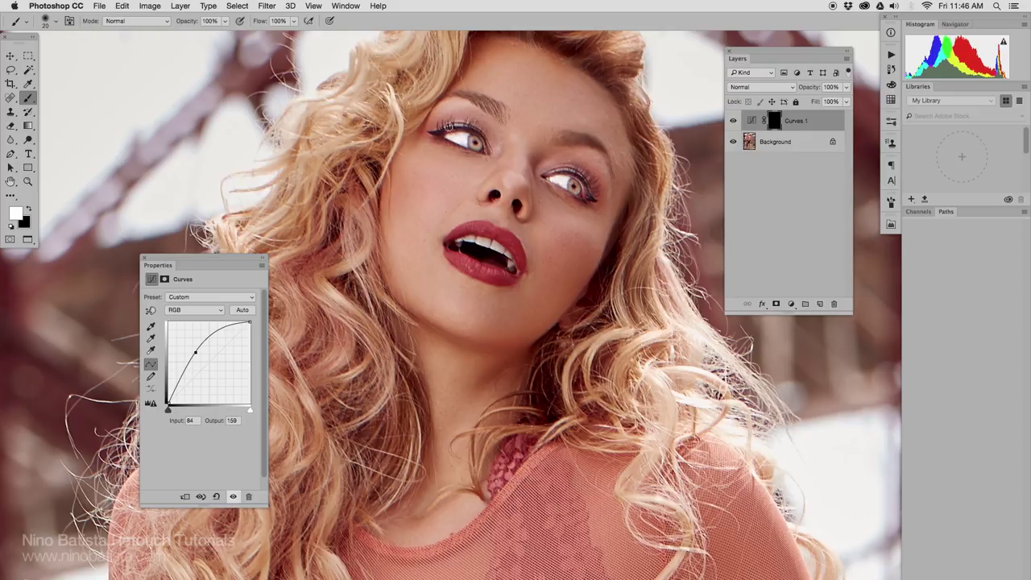
{"action": "key", "text": "super+0"}
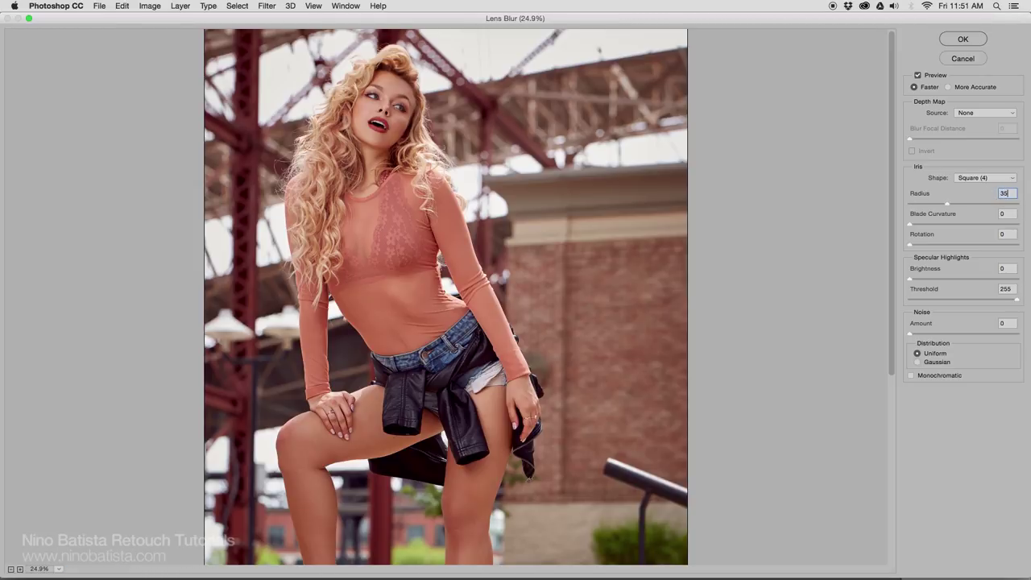
Apply Lens Blur with radius 35 to the duplicated photo layer and hide the layer with a black mask
{"action": "key", "text": "Tab"}
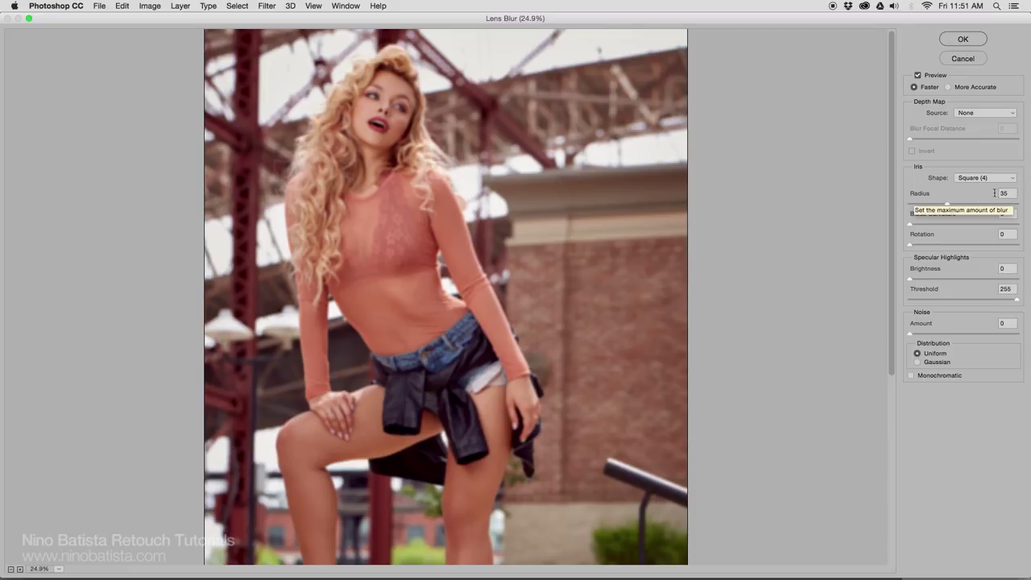
{"action": "left_click", "coordinate": [959, 40]}
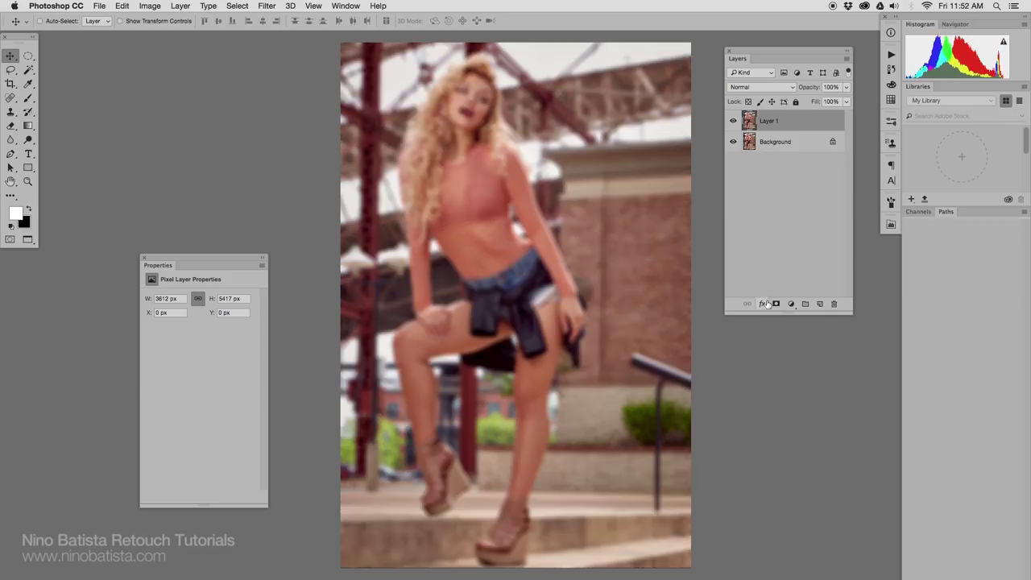
{"action": "left_click", "coordinate": [776, 303], "text": "alt"}
Paint the blurred layer's mask white with an enlarged brush over the background around the model and between her legs
{"action": "key", "text": "b"}
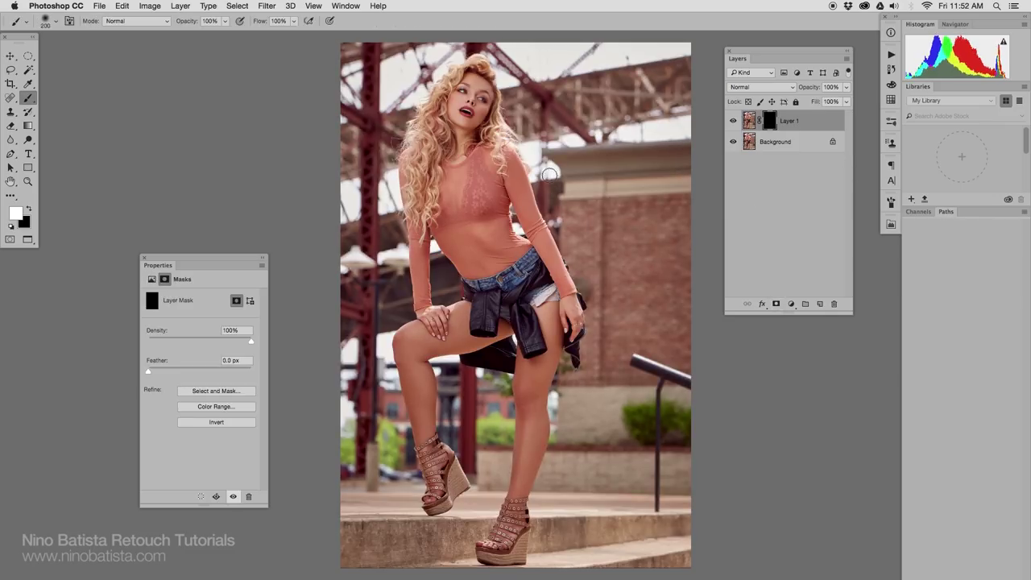
{"action": "key", "text": "bracketright"}
{"action": "key", "text": "bracketright"}
{"action": "key", "text": "bracketright"}
{"action": "key", "text": "bracketright"}
{"action": "key", "text": "bracketright"}
{"action": "key", "text": "bracketright"}
{"action": "key", "text": "bracketright"}
{"action": "key", "text": "bracketright"}
{"action": "key", "text": "bracketright"}
{"action": "mouse_move", "coordinate": [533, 64]}
{"action": "left_mouse_down"}
{"action": "mouse_move", "coordinate": [687, 256]}
{"action": "mouse_move", "coordinate": [685, 90]}
{"action": "left_mouse_up"}
{"action": "mouse_move", "coordinate": [361, 80]}
{"action": "left_mouse_down"}
{"action": "mouse_move", "coordinate": [355, 455]}
{"action": "mouse_move", "coordinate": [346, 384]}
{"action": "left_mouse_up"}
{"action": "left_click_drag", "start_coordinate": [605, 299], "coordinate": [665, 474]}
{"action": "key", "text": "x"}
{"action": "key", "text": "x"}
{"action": "key", "text": "bracketleft"}
{"action": "mouse_move", "coordinate": [484, 363]}
{"action": "left_mouse_down"}
{"action": "mouse_move", "coordinate": [455, 451]}
{"action": "mouse_move", "coordinate": [476, 386]}
{"action": "left_mouse_up"}
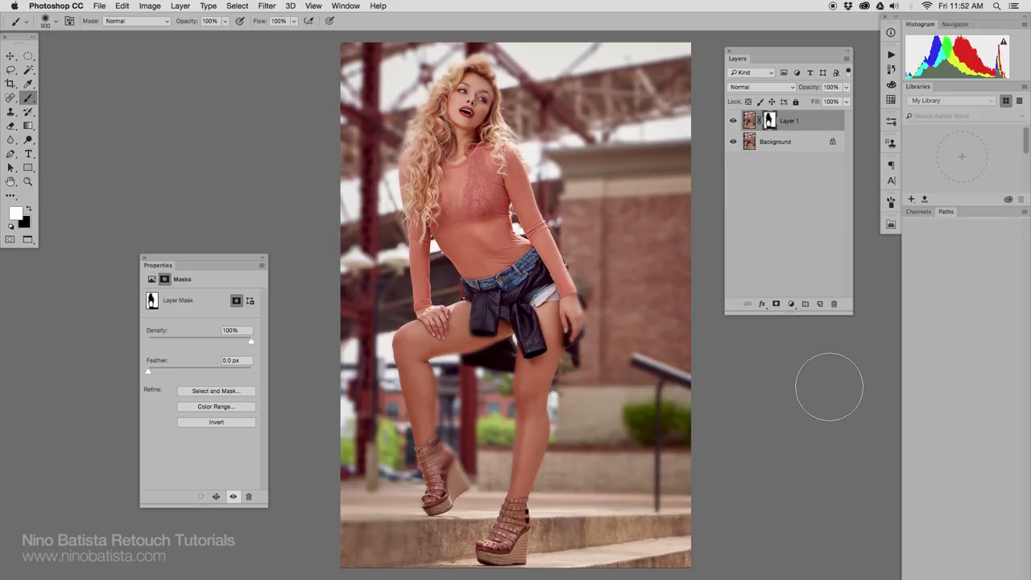
Inspect the blur's edges around the model's face and legs, comparing with the blurred layer hidden and shown
{"action": "key", "text": "z"}
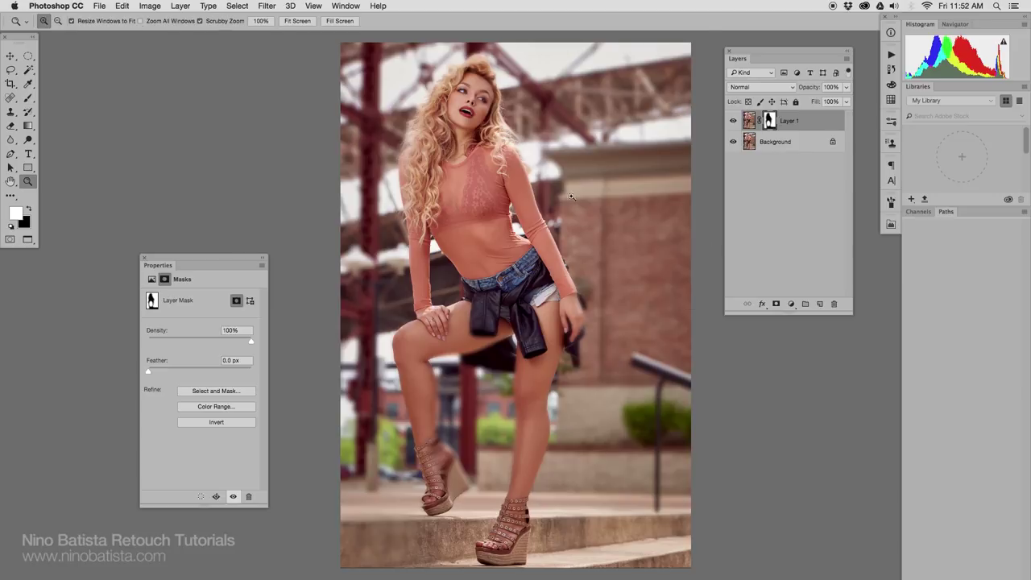
{"action": "left_click_drag", "start_coordinate": [455, 81], "coordinate": [647, 234]}
{"action": "left_click", "coordinate": [734, 121]}
{"action": "left_click", "coordinate": [733, 120]}
{"action": "left_click_drag", "start_coordinate": [564, 500], "coordinate": [548, 73]}
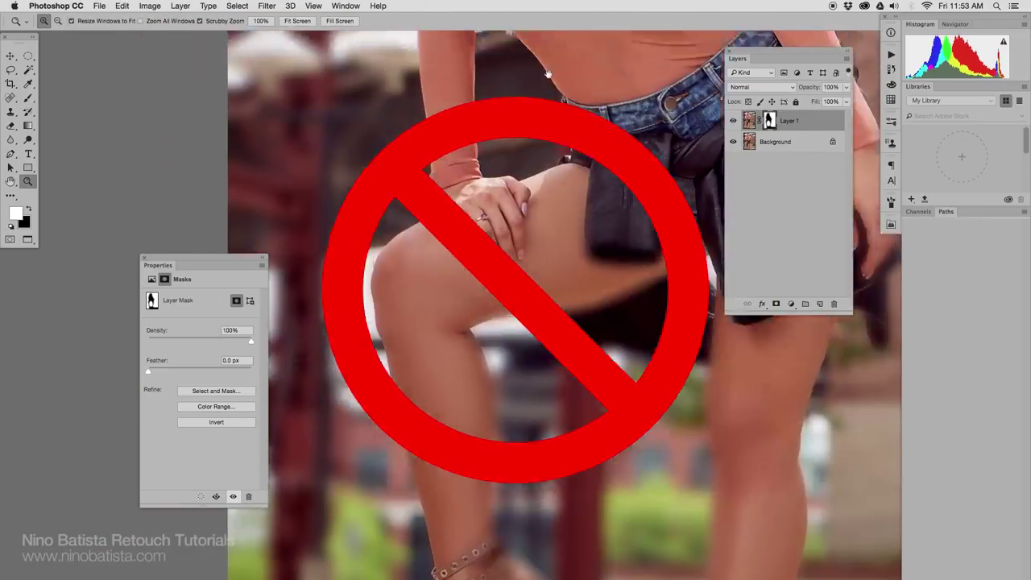
Compare the fake background blur once more with the blurred layer hidden and shown, and fit the whole photo in view
{"action": "left_click", "coordinate": [733, 121]}
{"action": "left_click", "coordinate": [734, 121]}
{"action": "key", "text": "super+0"}
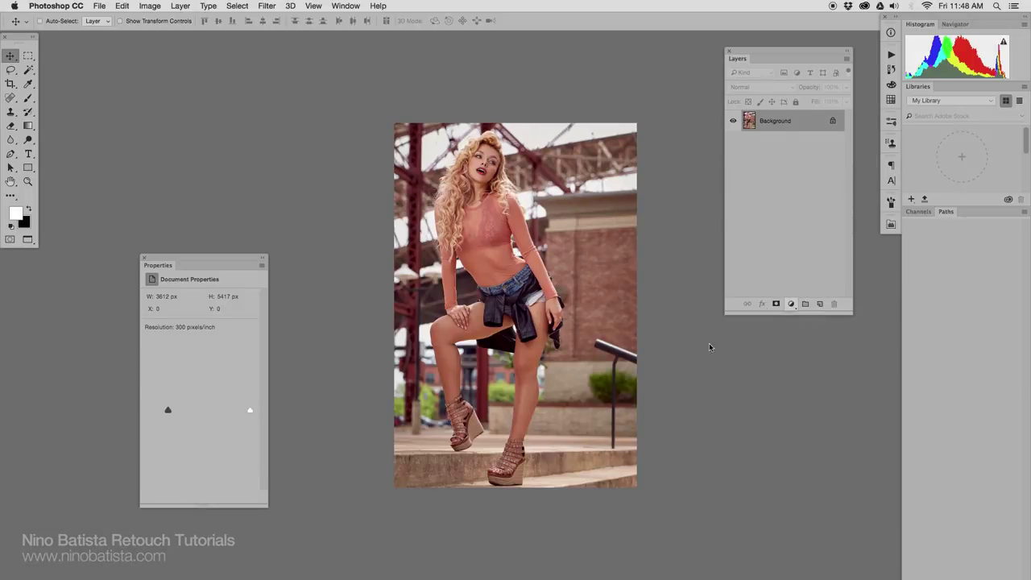
Add a Curves layer, fill an elliptical area of its mask around the model with black, deselect and Gaussian Blur the mask with radius 700
{"action": "left_click_drag", "start_coordinate": [28, 55], "coordinate": [58, 66]}
{"action": "left_click_drag", "start_coordinate": [395, 123], "coordinate": [636, 488]}
{"action": "key", "text": "super+BackSpace"}
{"action": "key", "text": "super+d"}
{"action": "left_click", "coordinate": [267, 6]}
{"action": "mouse_move", "coordinate": [318, 134]}
{"action": "left_click", "coordinate": [451, 179]}
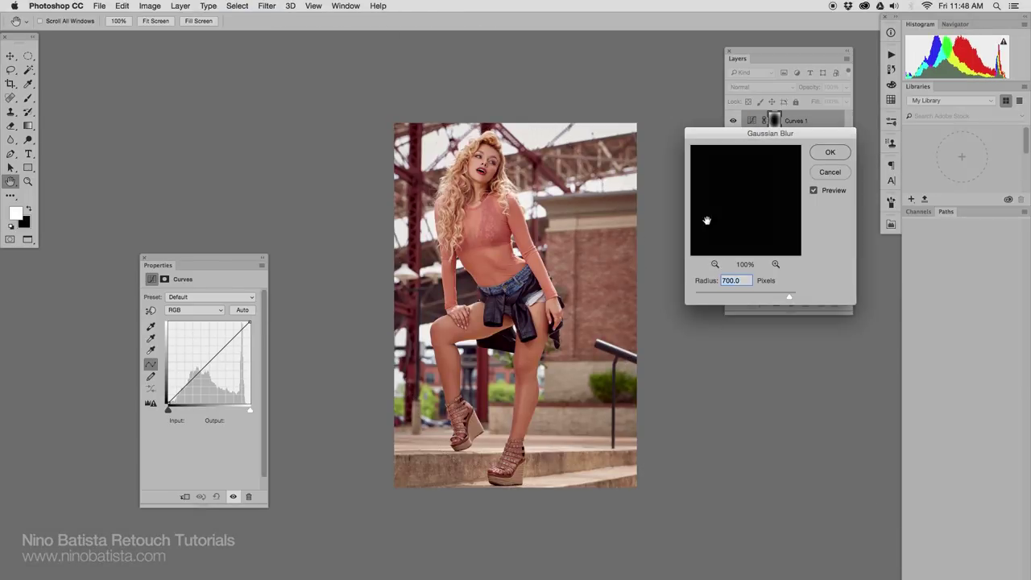
{"action": "key", "text": "Return"}
Pull the curve down to darken the photo's edges into a heavy vignette, comparing the effect hidden and shown
{"action": "key", "text": "super+0"}
{"action": "left_click", "coordinate": [754, 121]}
{"action": "left_click_drag", "start_coordinate": [221, 352], "coordinate": [225, 377]}
{"action": "left_click", "coordinate": [734, 121]}
{"action": "left_click", "coordinate": [733, 120]}
{"action": "left_click", "coordinate": [733, 121]}
{"action": "left_click", "coordinate": [734, 121]}
{"action": "left_click_drag", "start_coordinate": [224, 374], "coordinate": [164, 333]}
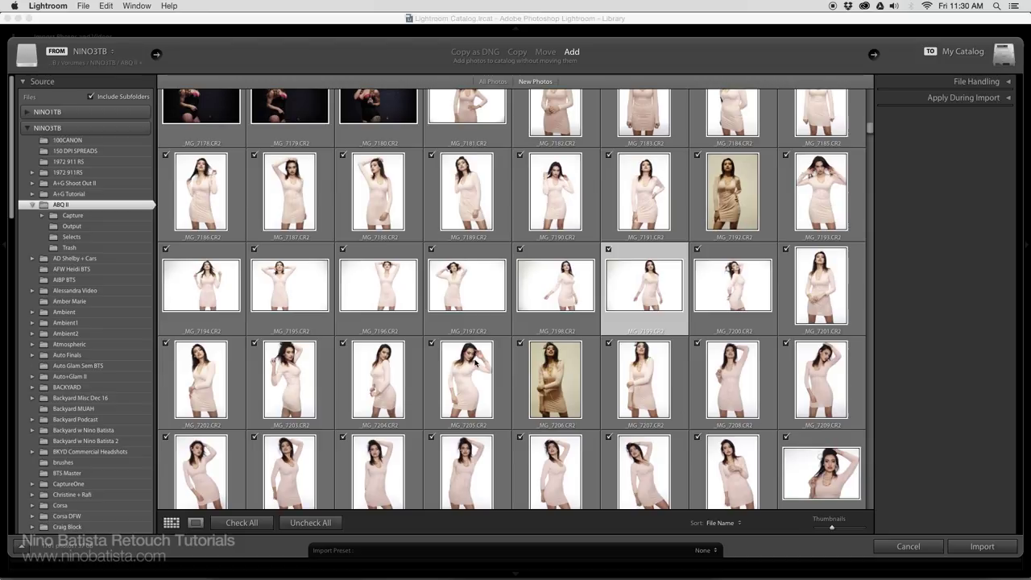
Switch to Lightroom's import window, browse the ABQ II photos and preview a full-length white-dress shot before returning to the thumbnails
{"action": "left_click", "coordinate": [476, 363]}
{"action": "left_click", "coordinate": [468, 303]}
{"action": "left_click", "coordinate": [465, 217]}
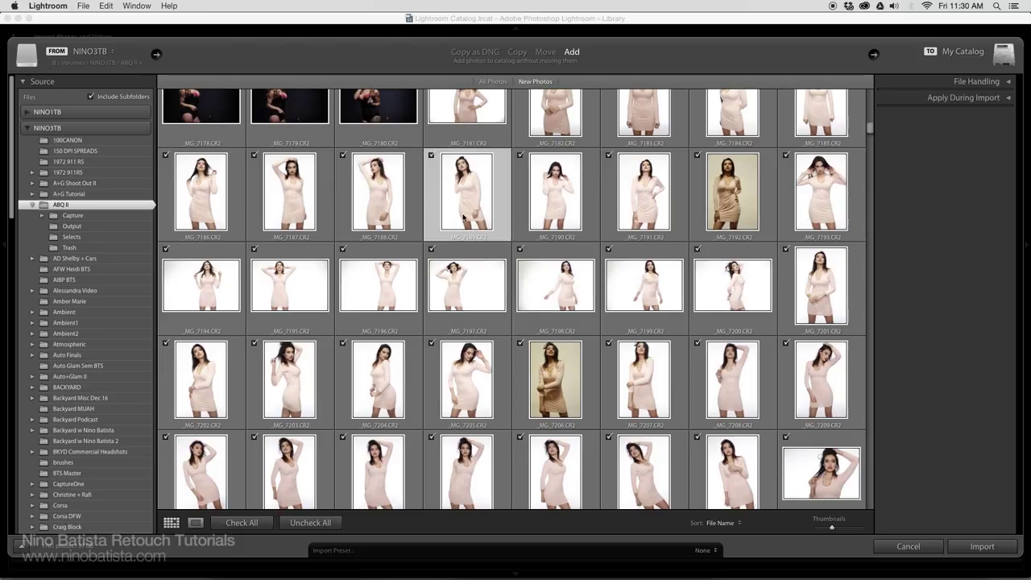
{"action": "left_click", "coordinate": [319, 274]}
{"action": "left_click", "coordinate": [868, 419]}
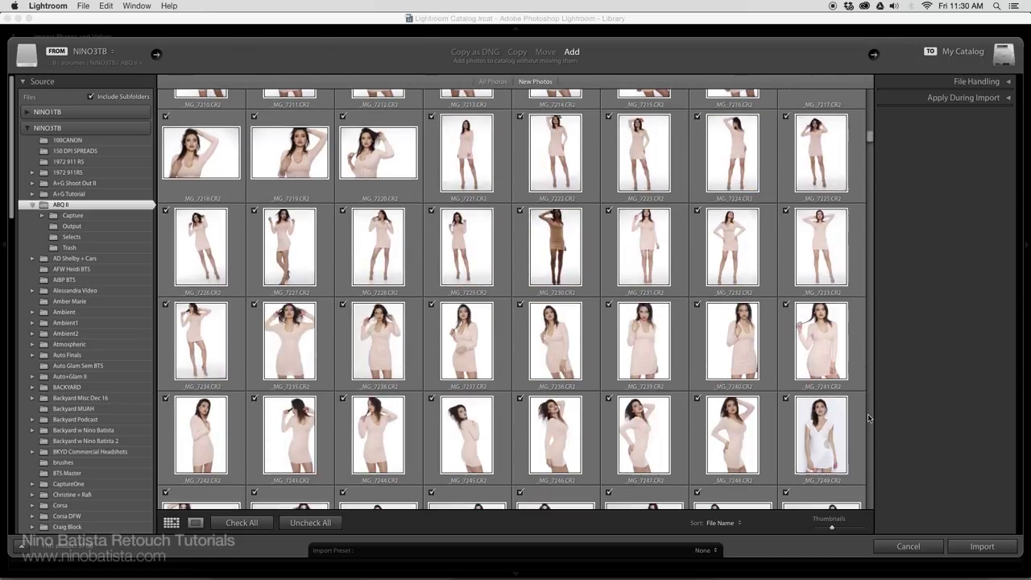
{"action": "left_click", "coordinate": [869, 418]}
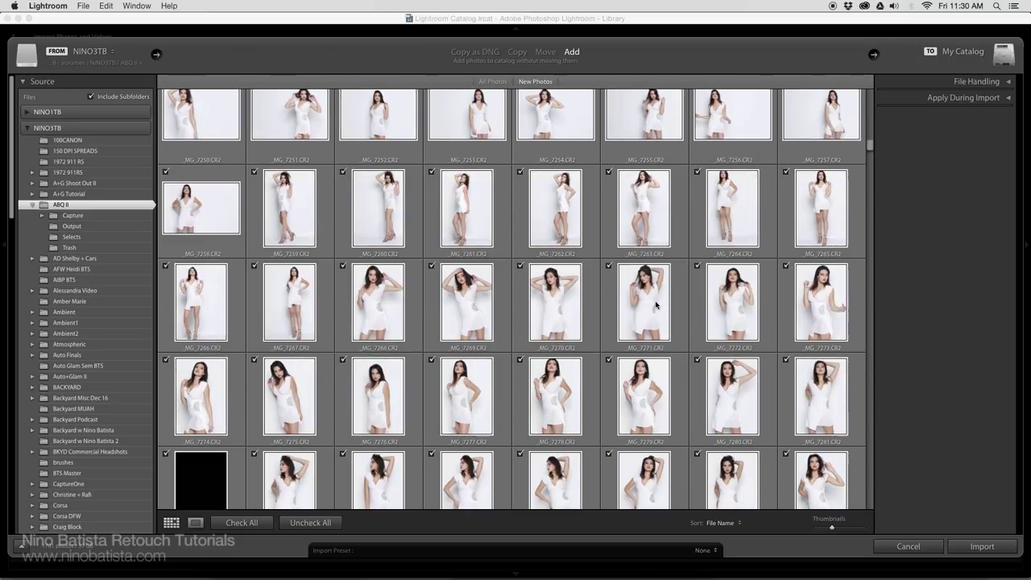
{"action": "left_click", "coordinate": [729, 212]}
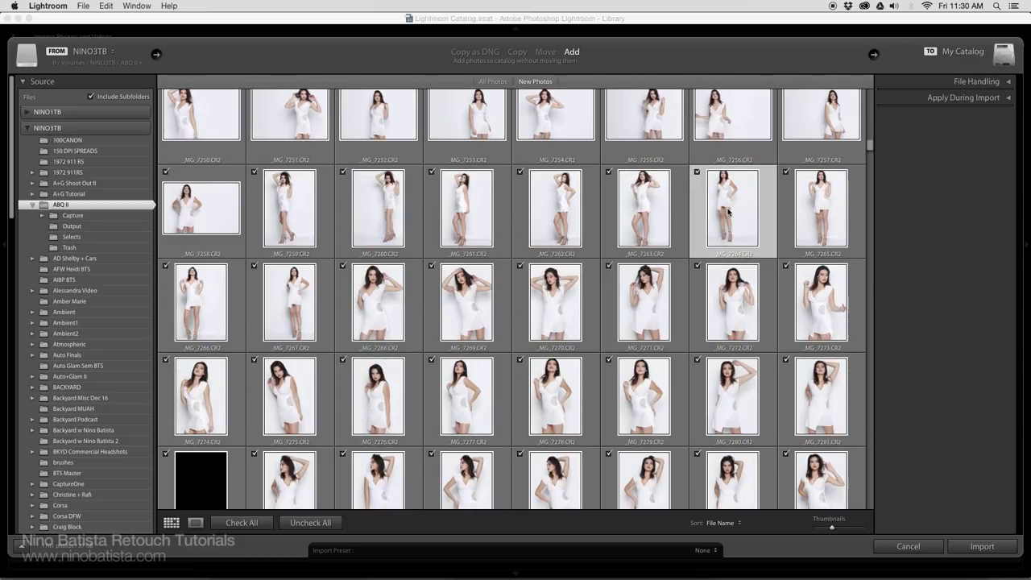
{"action": "double_click", "coordinate": [644, 232]}
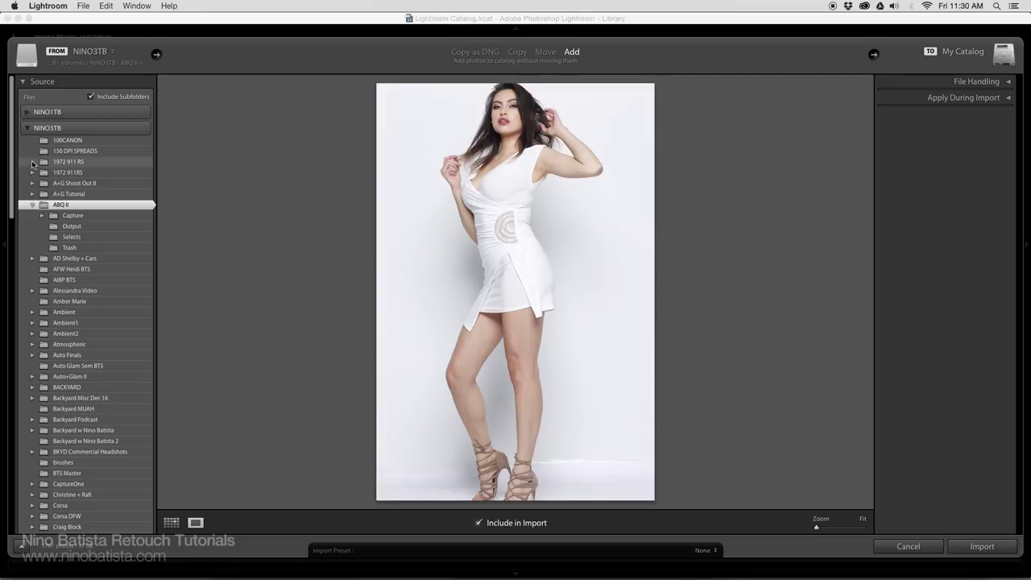
{"action": "left_click", "coordinate": [172, 523]}
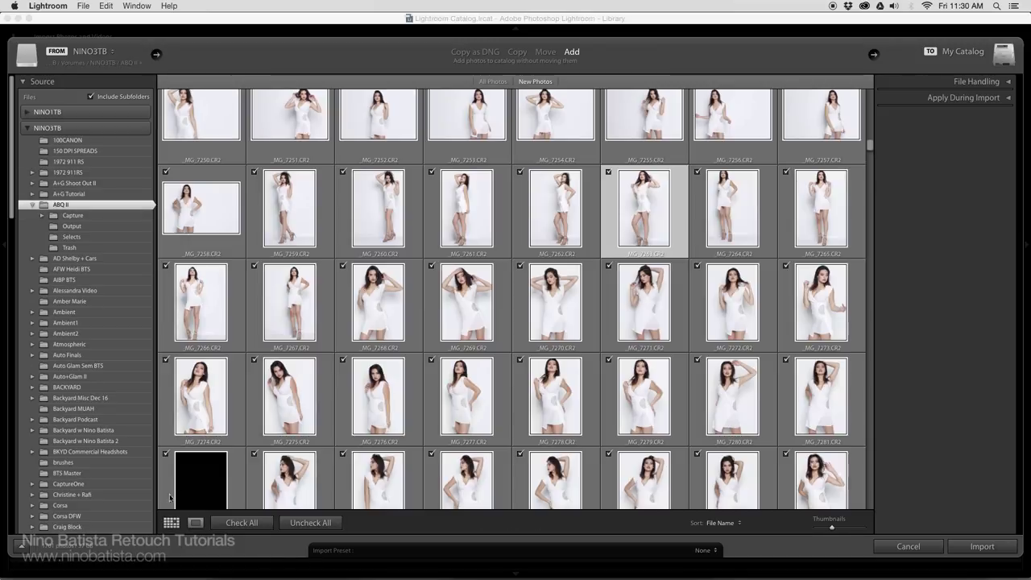
Browse on to the dark-dress portraits, preview _MG_7373.CR2 enlarged and return to the thumbnails
{"action": "scroll", "coordinate": [870, 462], "scroll_direction": "down", "scroll_amount": 5}
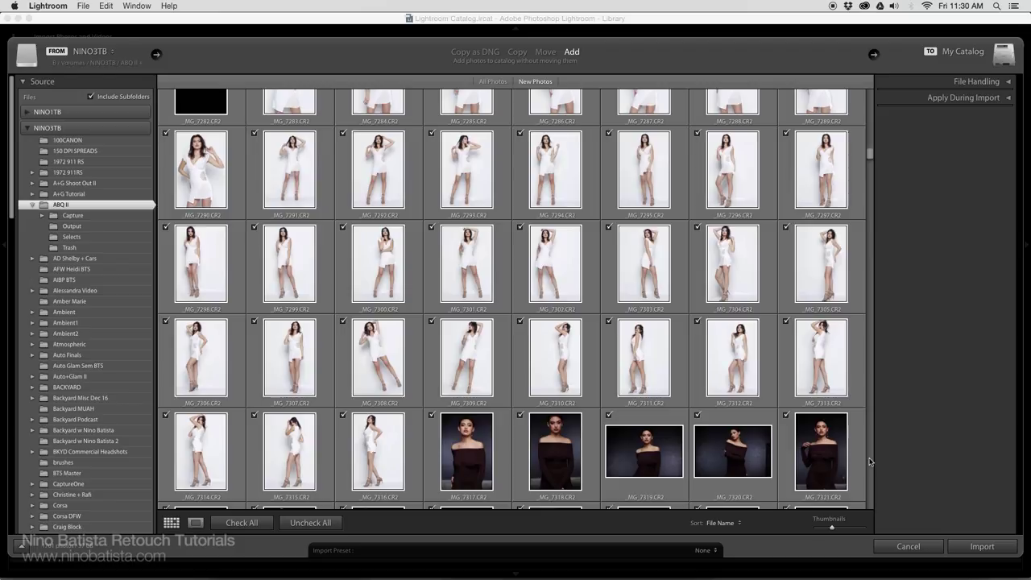
{"action": "scroll", "coordinate": [870, 461], "scroll_direction": "down", "scroll_amount": 5}
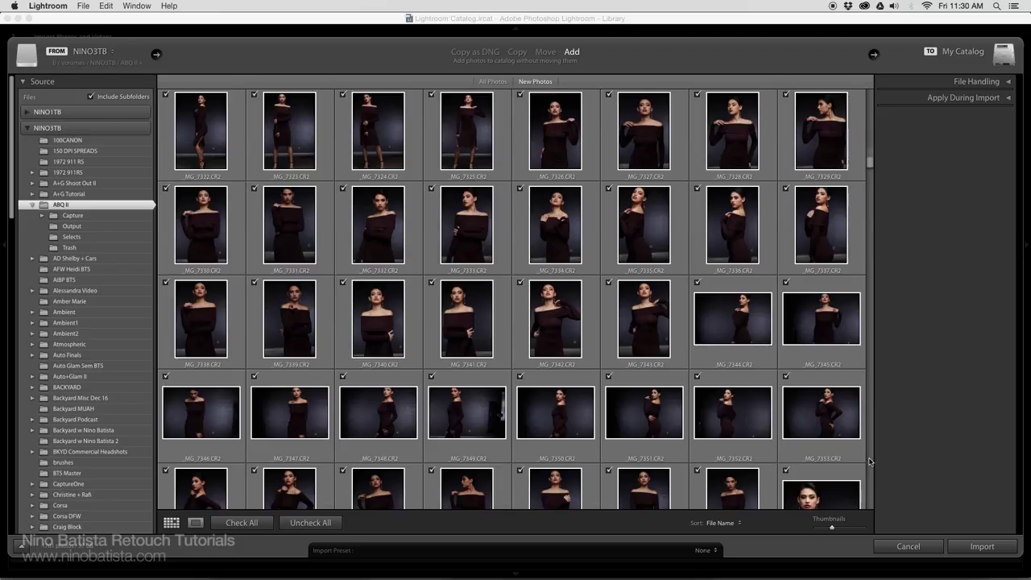
{"action": "scroll", "coordinate": [870, 462], "scroll_direction": "down", "scroll_amount": 5}
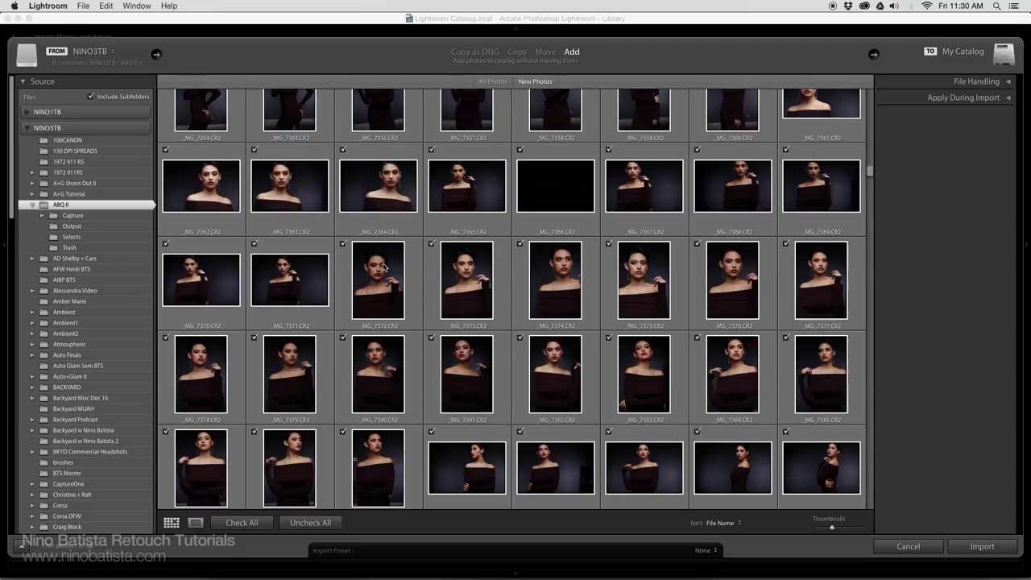
{"action": "double_click", "coordinate": [465, 277]}
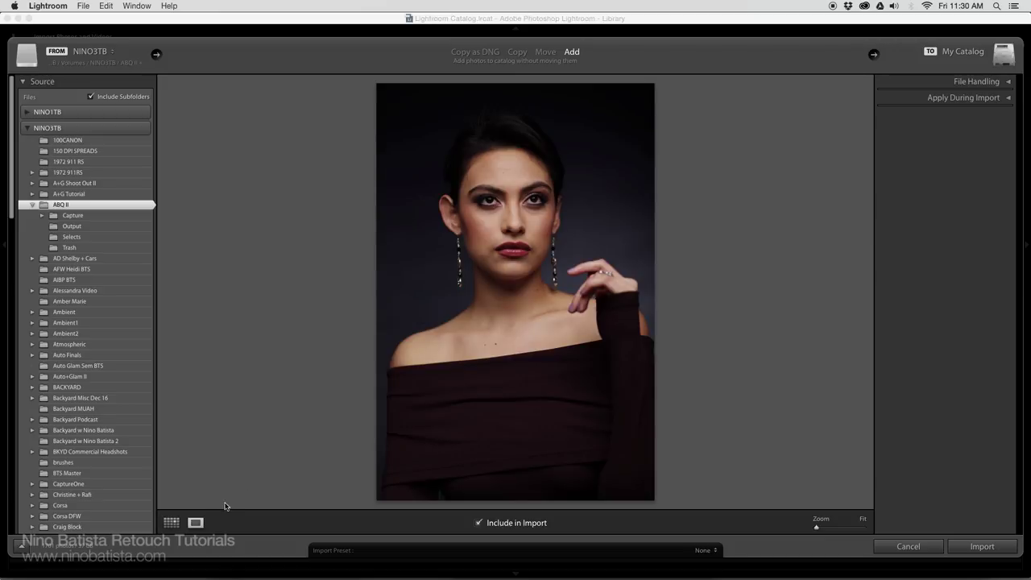
{"action": "left_click", "coordinate": [171, 524]}
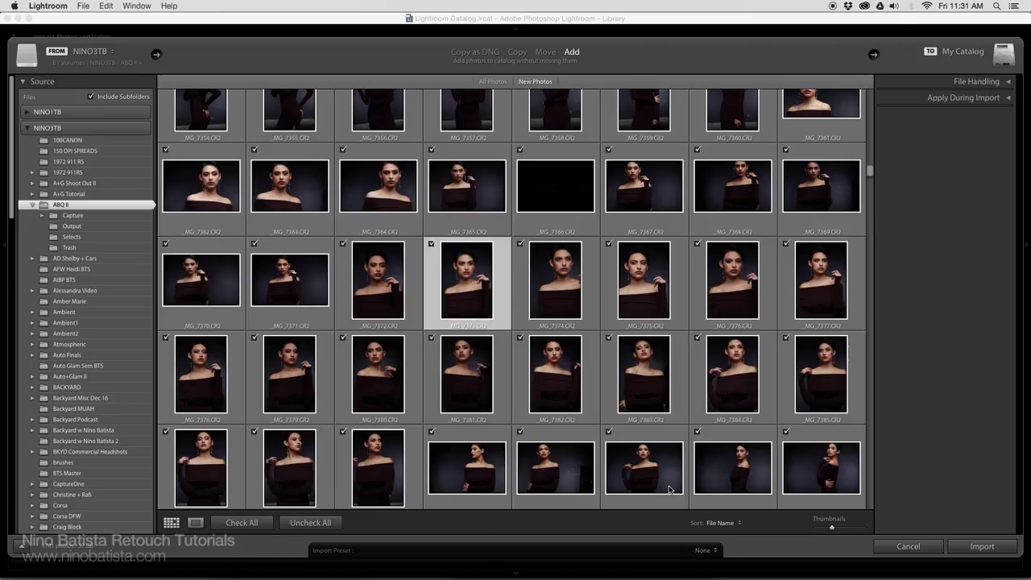
Continue to the blonde model's photos against the black brick wall, preview _MG_7421.CR2 and return to the thumbnails
{"action": "scroll", "coordinate": [867, 101], "scroll_direction": "up", "scroll_amount": 5}
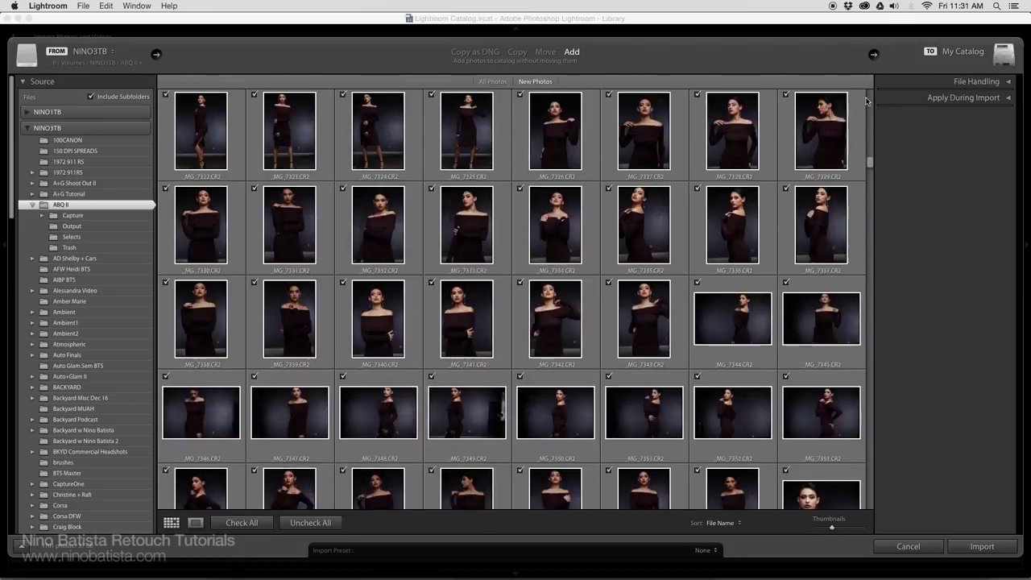
{"action": "scroll", "coordinate": [870, 420], "scroll_direction": "down", "scroll_amount": 10}
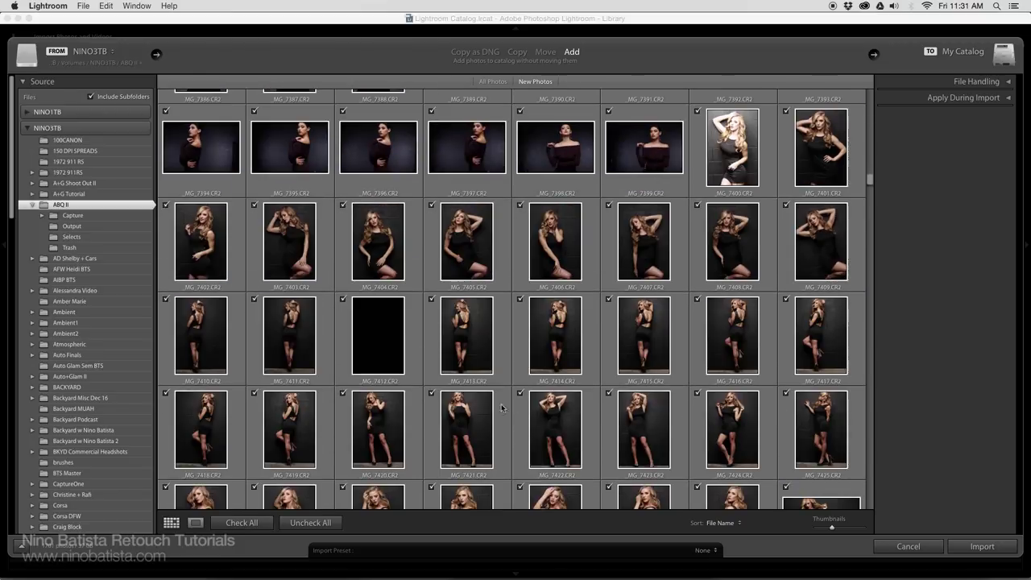
{"action": "double_click", "coordinate": [465, 409]}
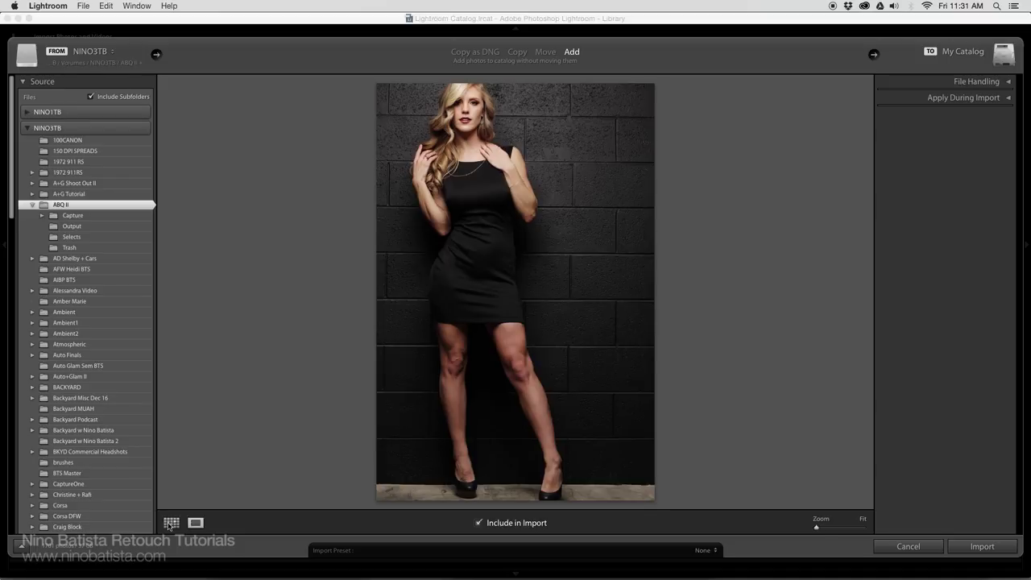
{"action": "left_click", "coordinate": [171, 523]}
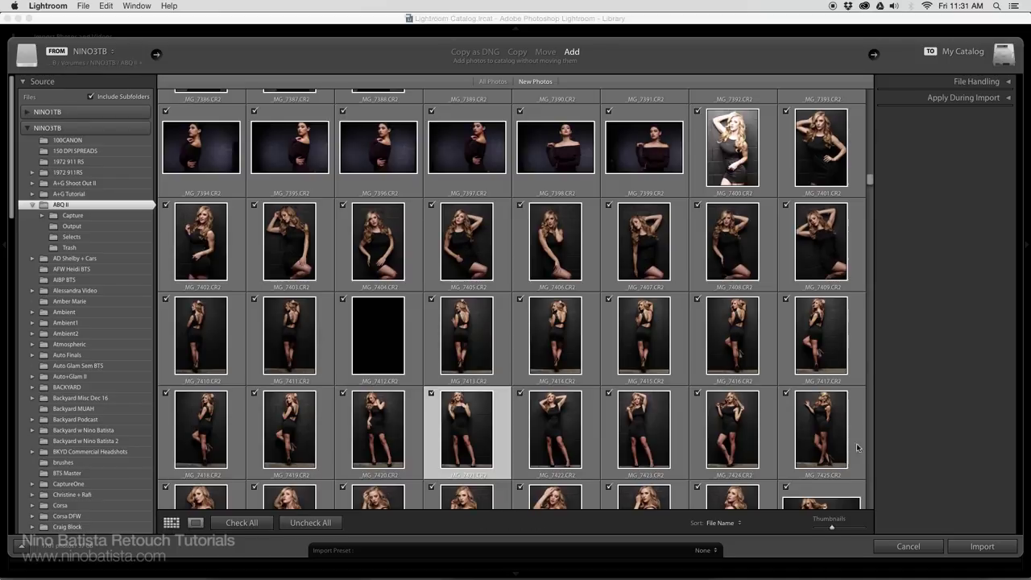
Preview _MG_7440.CR2 at 1:1, examine the model's face and skin, and return to the thumbnails
{"action": "scroll", "coordinate": [869, 487], "scroll_direction": "down", "scroll_amount": 5}
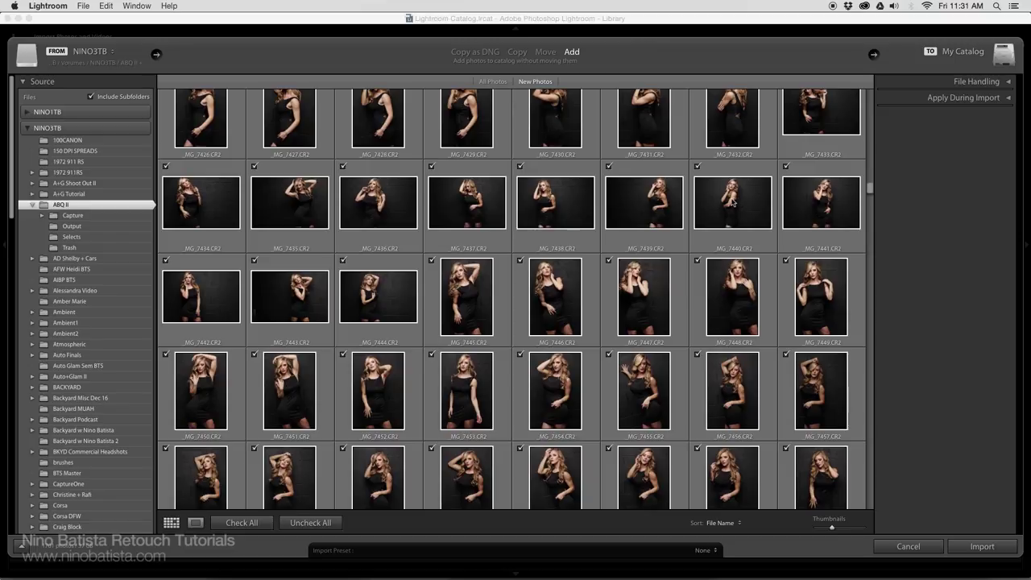
{"action": "double_click", "coordinate": [732, 203]}
{"action": "left_click", "coordinate": [518, 147]}
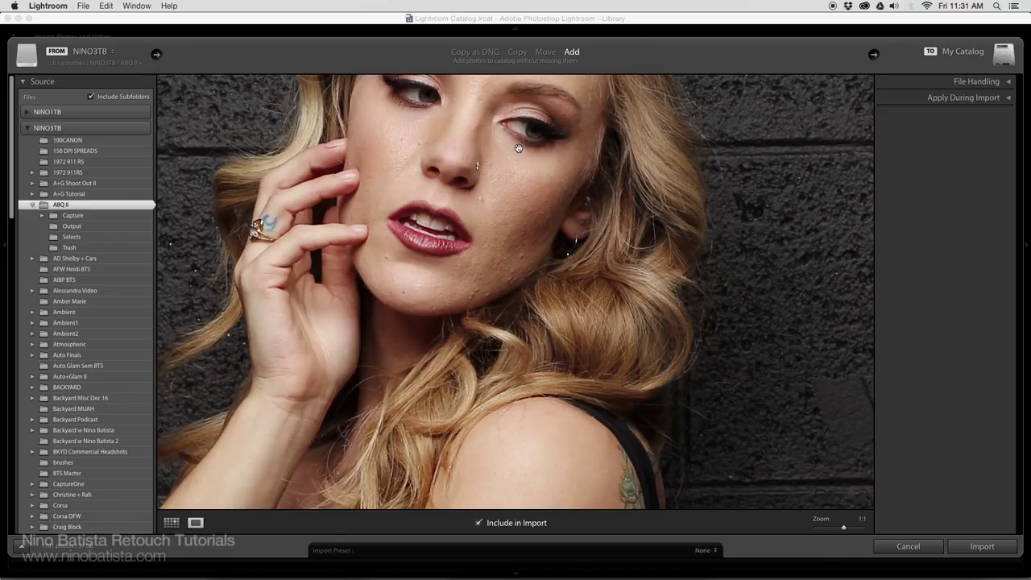
{"action": "left_click_drag", "start_coordinate": [545, 172], "coordinate": [612, 260]}
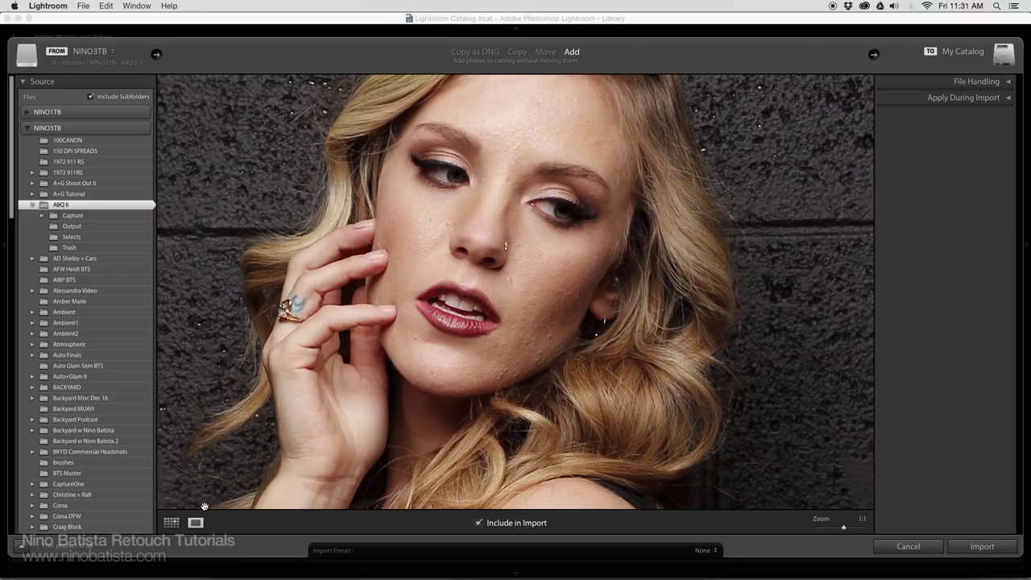
{"action": "left_click", "coordinate": [171, 522]}
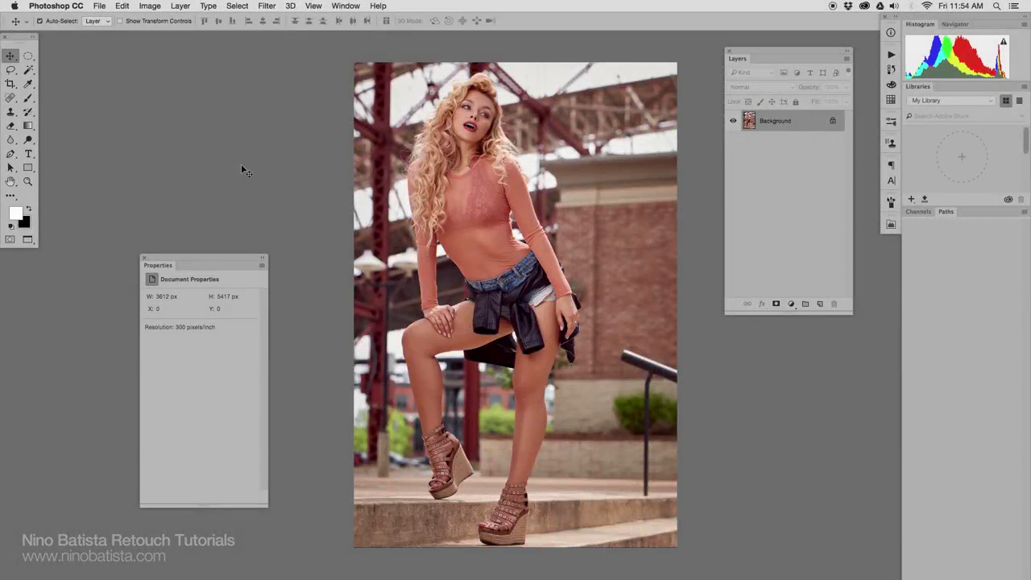
Switch to Photoshop, duplicate the fashion photo's Background layer and apply Surface Blur to the copy, checking the smoothing over the model
{"action": "key", "text": "ctrl+j"}
{"action": "left_click", "coordinate": [267, 6]}
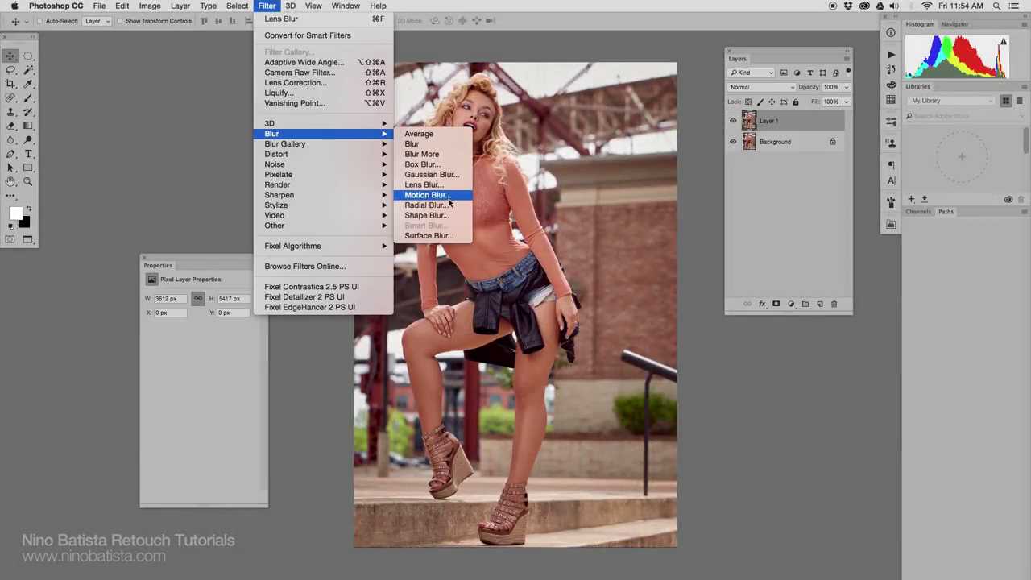
{"action": "left_click", "coordinate": [435, 235]}
{"action": "left_click_drag", "start_coordinate": [511, 273], "coordinate": [548, 332]}
{"action": "left_click_drag", "start_coordinate": [481, 221], "coordinate": [541, 317]}
{"action": "left_click", "coordinate": [461, 308]}
{"action": "left_click", "coordinate": [460, 308]}
{"action": "left_click_drag", "start_coordinate": [467, 230], "coordinate": [482, 331]}
{"action": "left_click", "coordinate": [569, 202]}
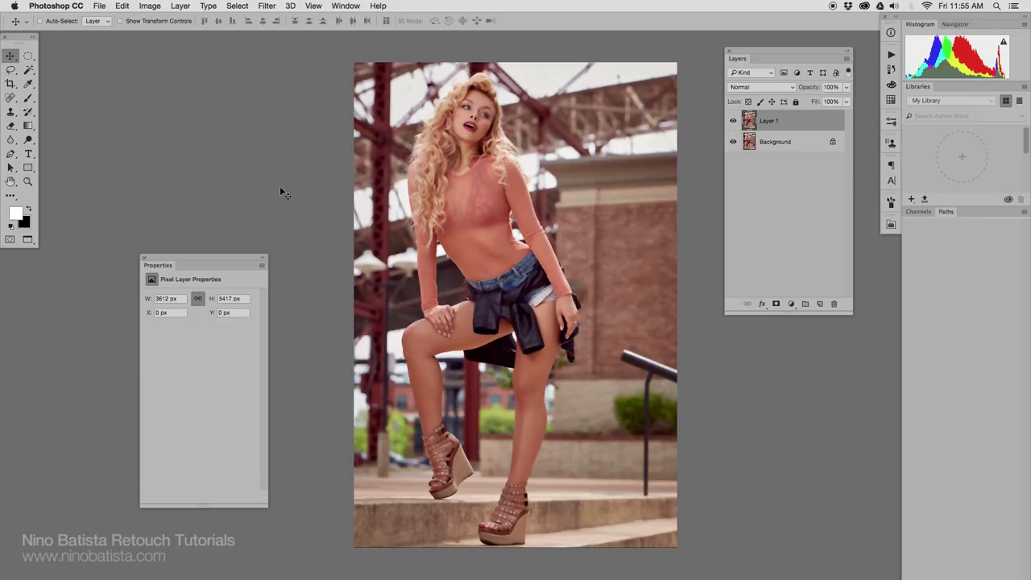
Hide the blurred layer with a black mask and reduce the Brush to 80 pixels for revealing the blur on the model's face
{"action": "left_click", "coordinate": [777, 304], "text": "alt"}
{"action": "key", "text": "z"}
{"action": "left_click_drag", "start_coordinate": [469, 105], "coordinate": [564, 105]}
{"action": "key", "text": "b"}
{"action": "key", "text": "super+1"}
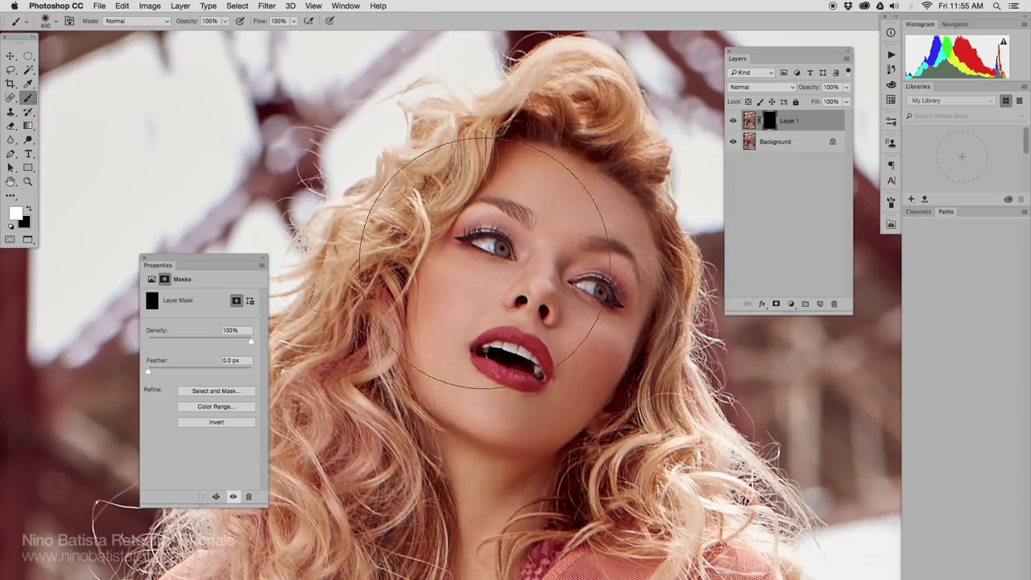
{"action": "key", "text": "bracketleft"}
{"action": "key", "text": "bracketleft"}
{"action": "key", "text": "bracketleft"}
{"action": "key", "text": "bracketleft"}
{"action": "key", "text": "bracketleft"}
{"action": "key", "text": "bracketleft"}
{"action": "key", "text": "bracketleft"}
{"action": "key", "text": "bracketleft"}
{"action": "key", "text": "bracketleft"}
{"action": "key", "text": "bracketleft"}
{"action": "key", "text": "bracketleft"}
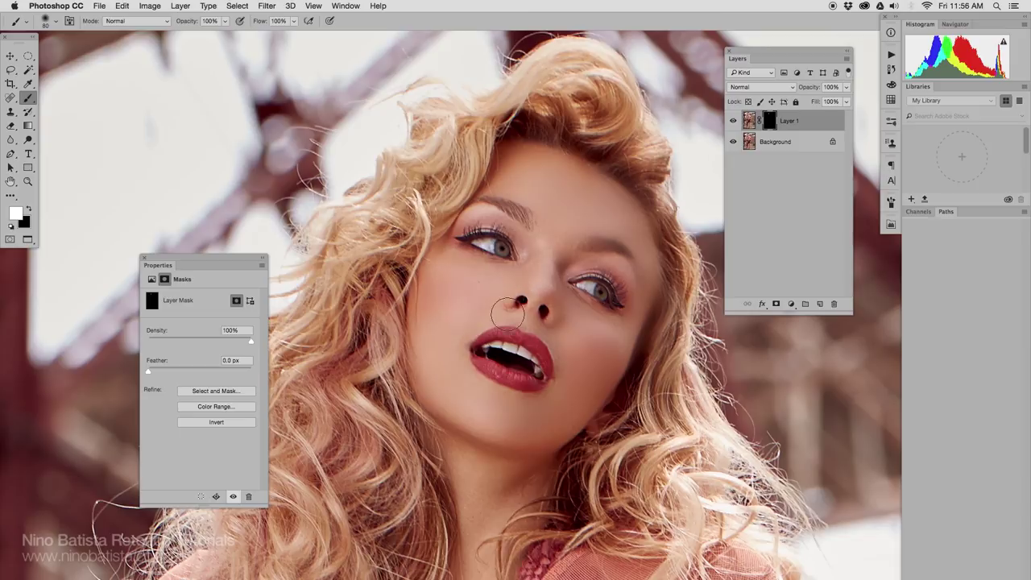